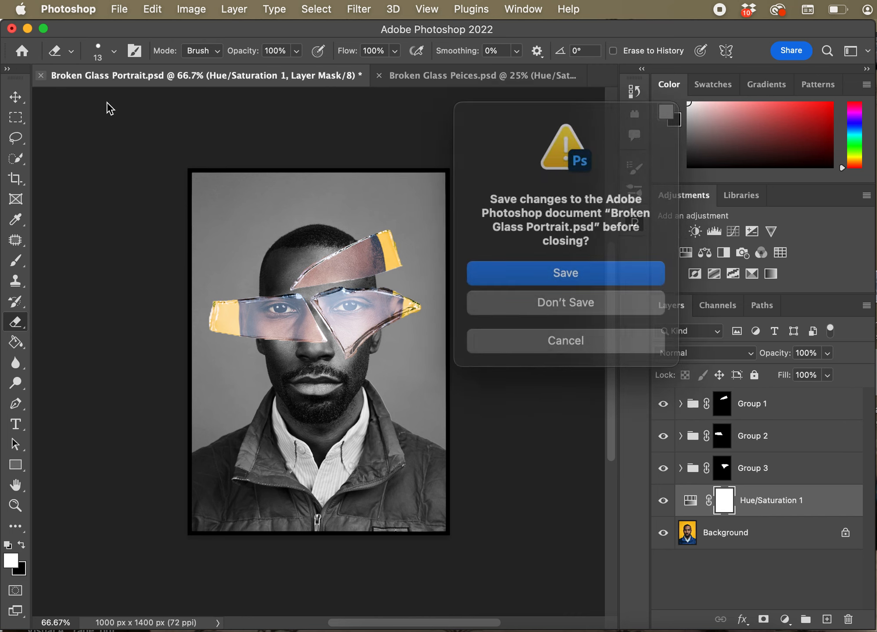
- Close the Broken Glass Portrait and Broken Glass Peices documents without saving their changes
left_click(599, 303)
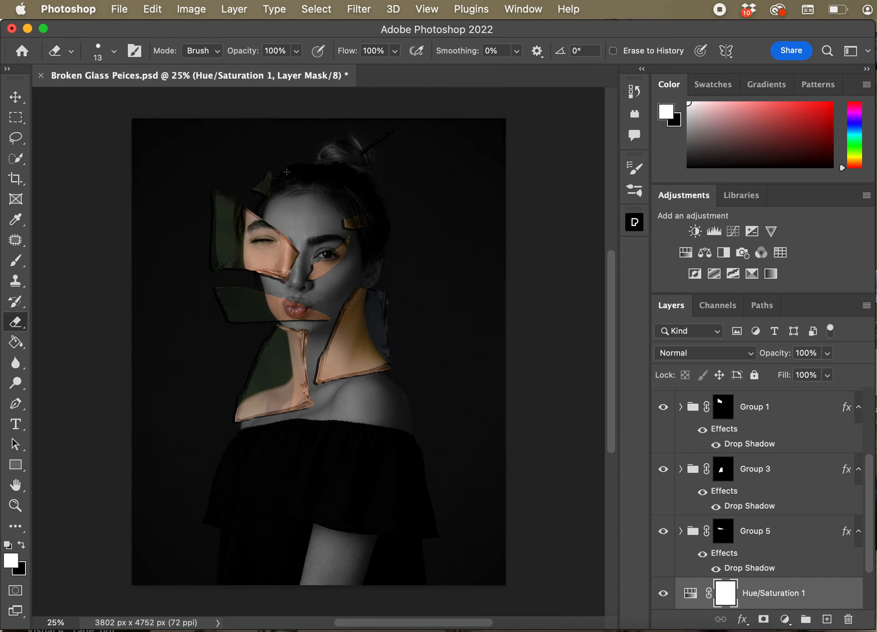
left_click(41, 76)
left_click(521, 301)
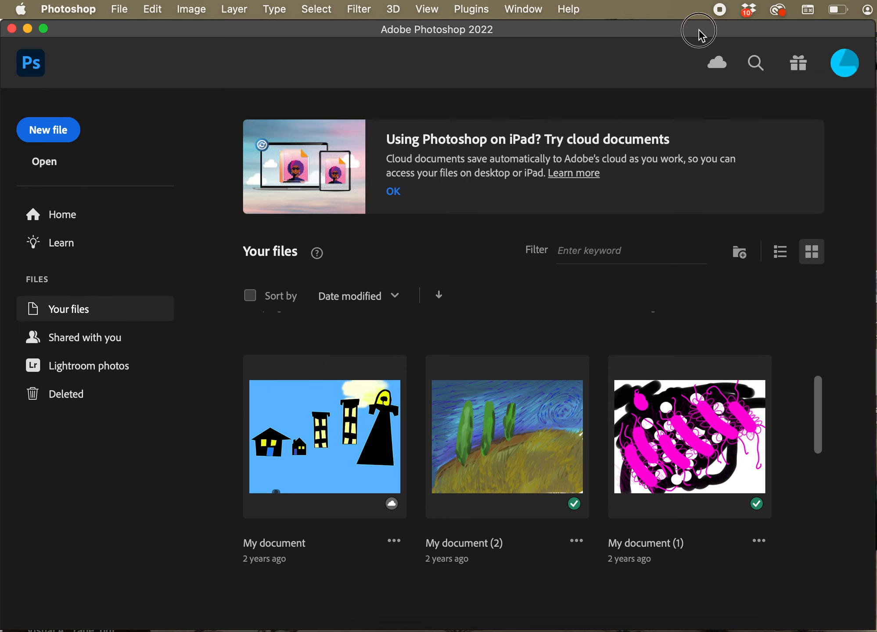
- Open the portrait photo IMG_5443.JPG from the Desktop folder
left_click(44, 162)
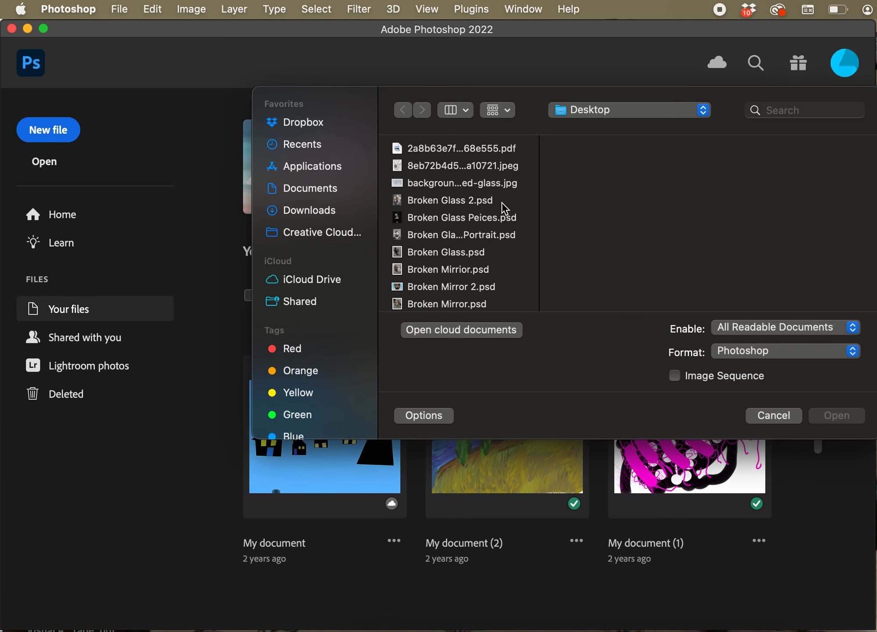
scroll(458, 268, "down", 2)
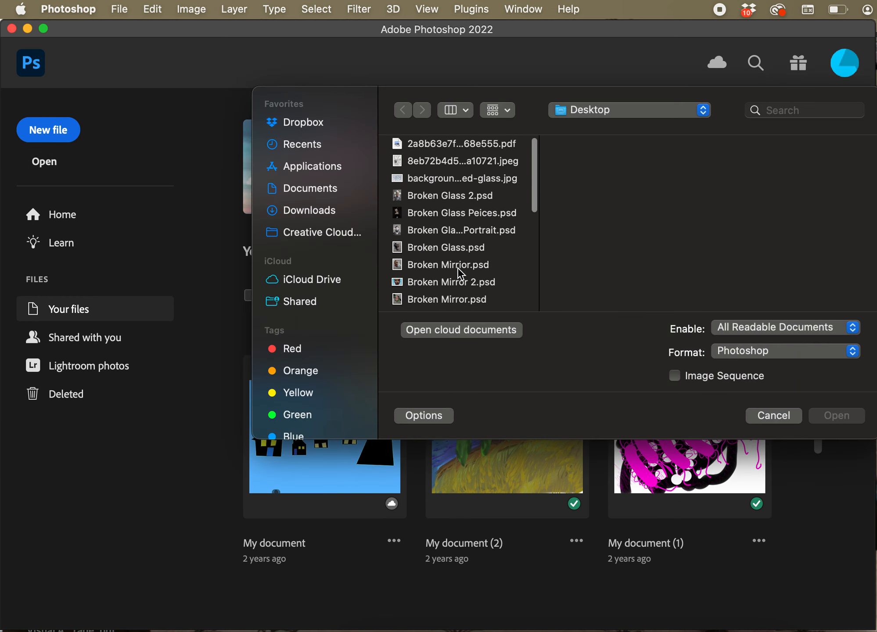
scroll(460, 273, "down", 7)
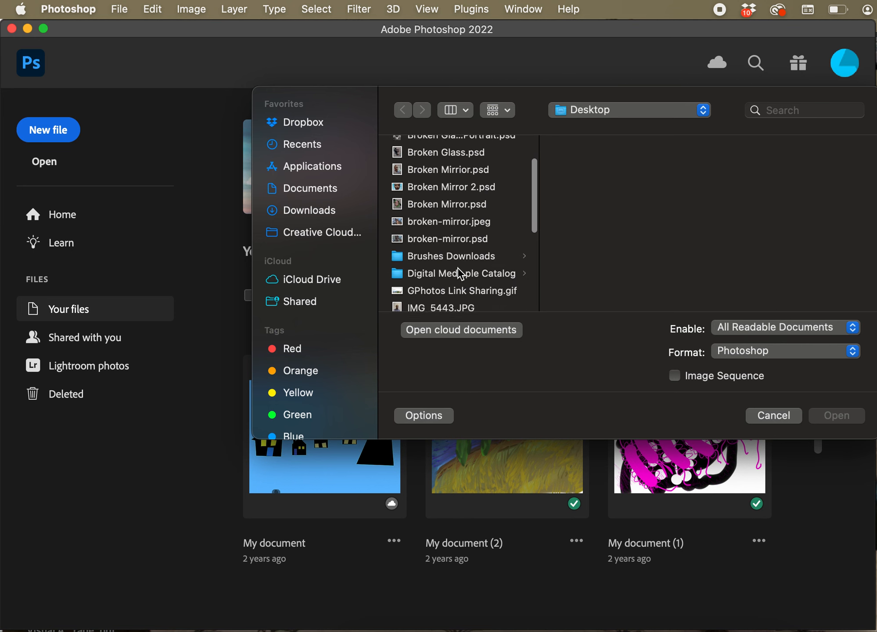
double_click(452, 283)
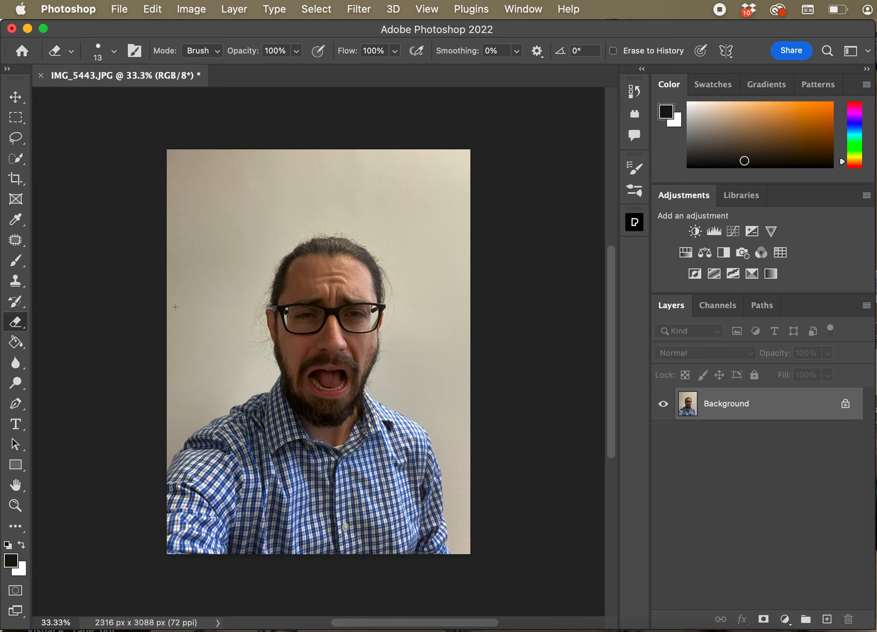
- Open the broken mirror image background-broken-mirror-shattered-glass.jpg from the Desktop as a second document
left_click(119, 9)
left_click(127, 43)
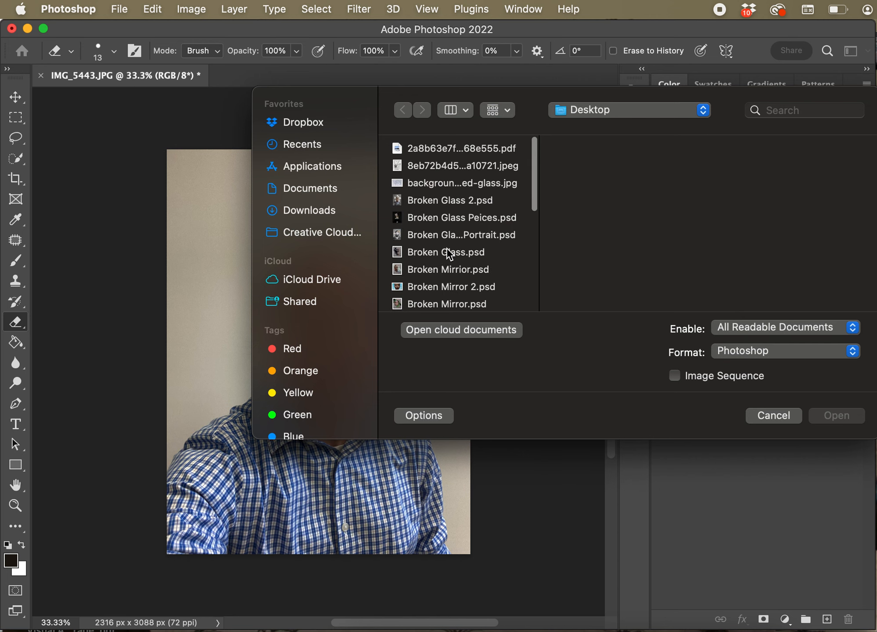
left_click(444, 183)
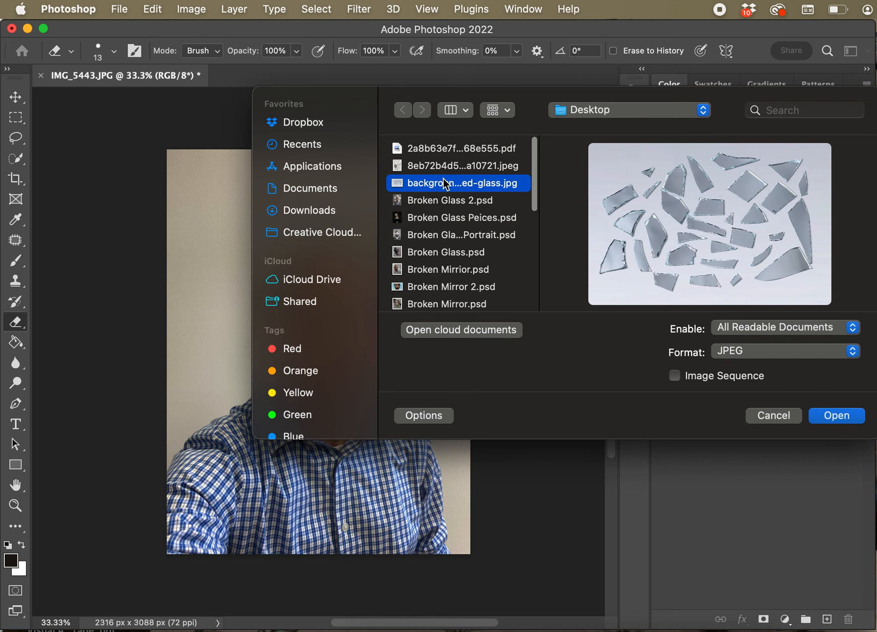
double_click(445, 185)
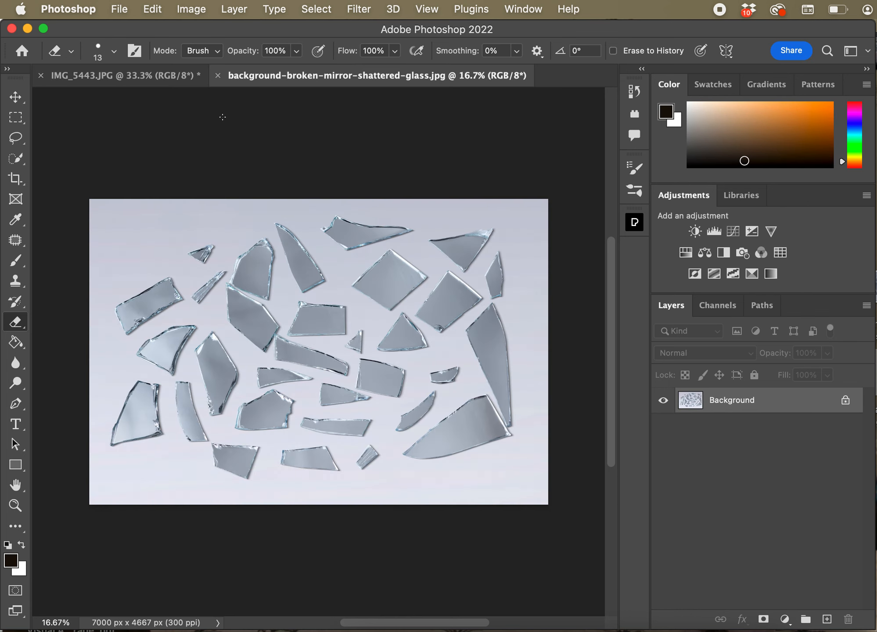
- Lasso loosely around the rectangular upper-left shard in the broken mirror image and paste a copy into the portrait, accepting the color conversion
left_click(175, 77)
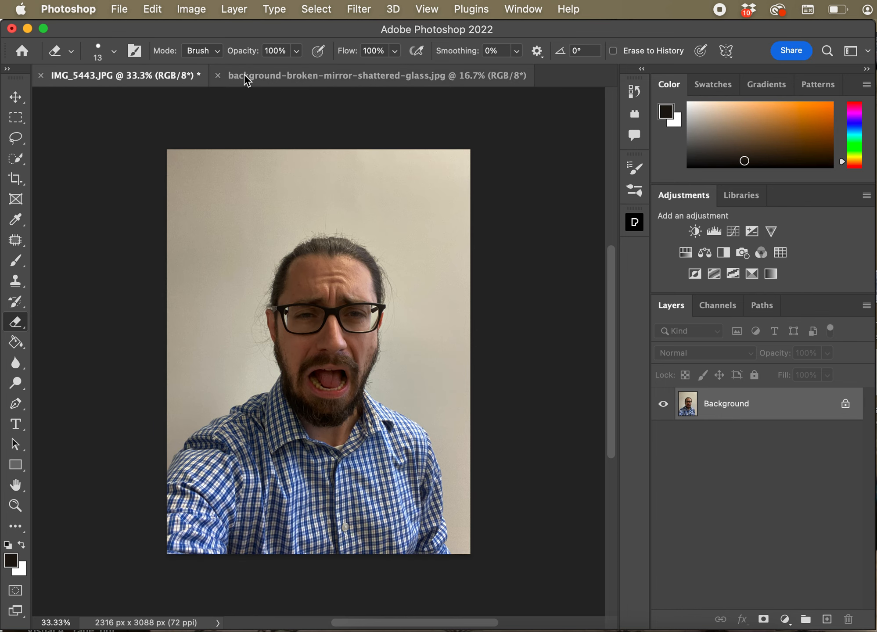
left_click(276, 76)
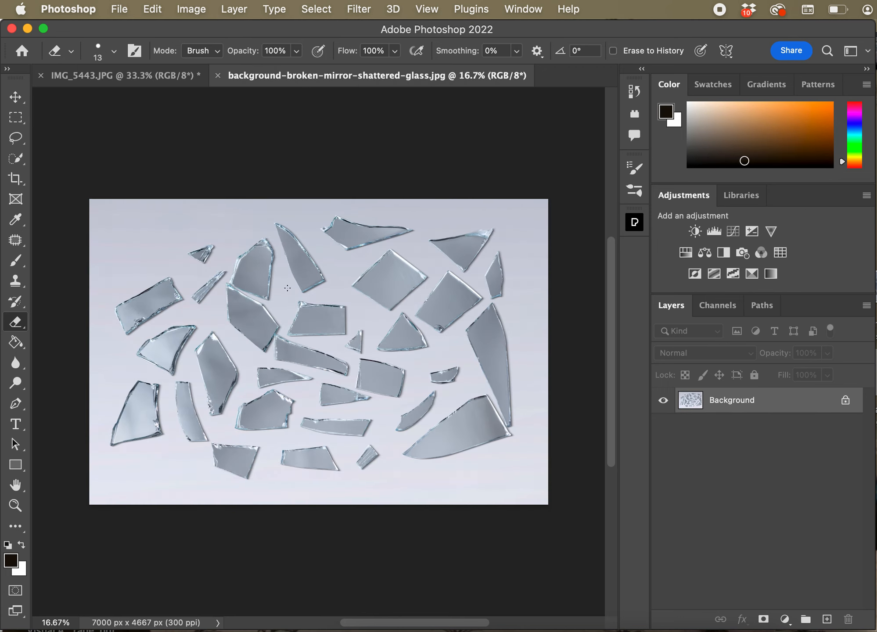
left_click(18, 138)
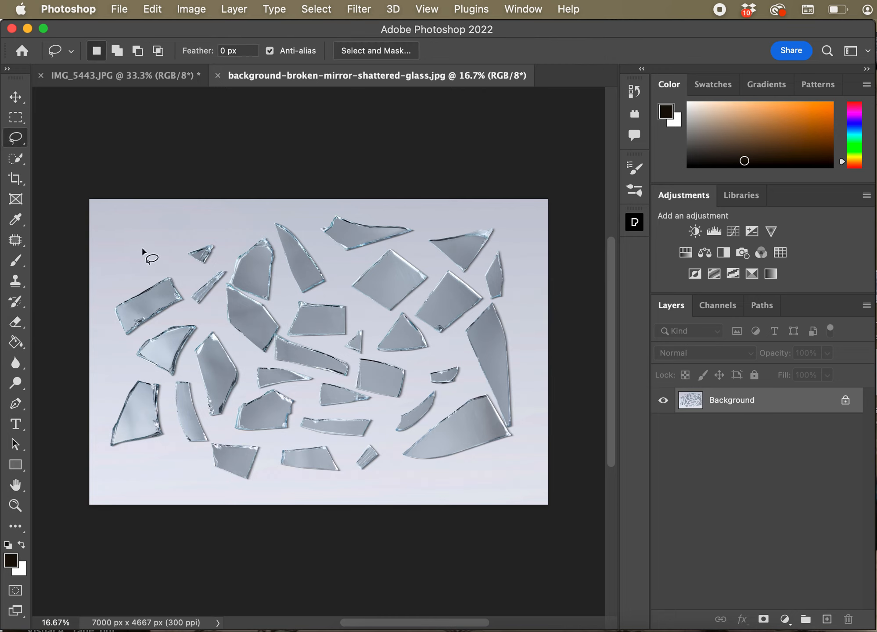
mouse_move(148, 274)
left_mouse_down()
mouse_move(109, 299)
mouse_move(111, 347)
mouse_move(125, 352)
mouse_move(188, 310)
mouse_move(171, 268)
left_mouse_up()
left_click(132, 79)
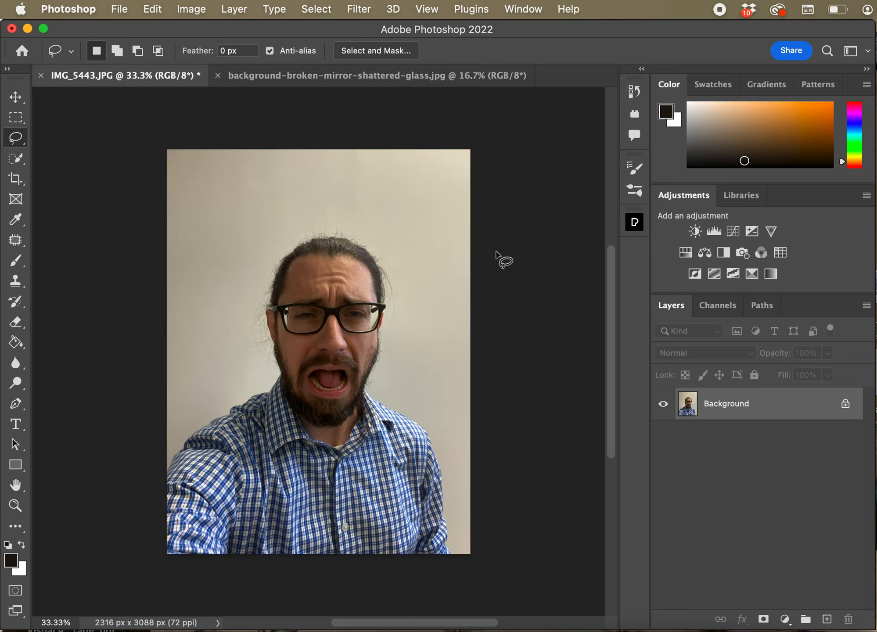
key("super+v")
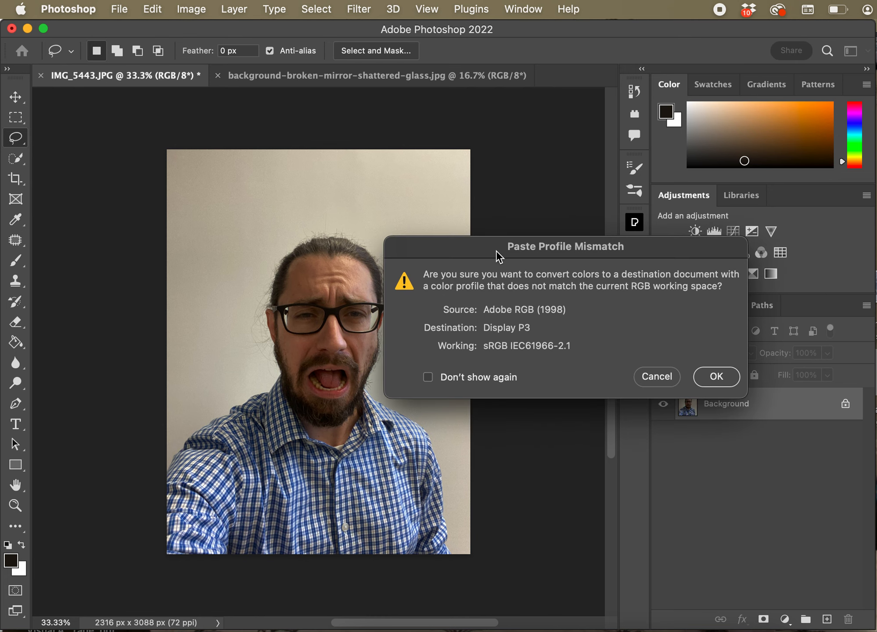
left_click(720, 378)
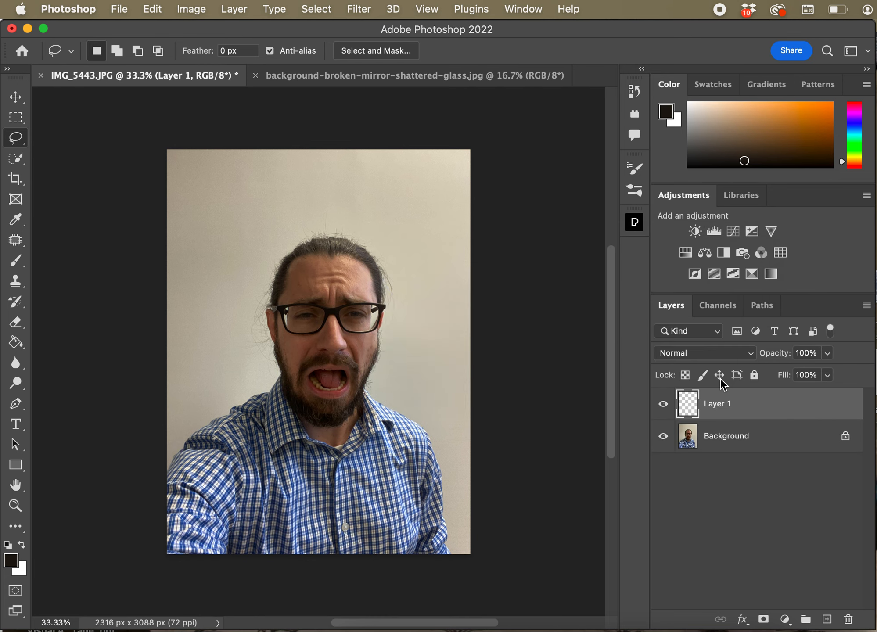
- Move the pasted glass shard over the upper-left part of the man's head
left_click(25, 96)
left_click_drag(299, 303, 274, 248)
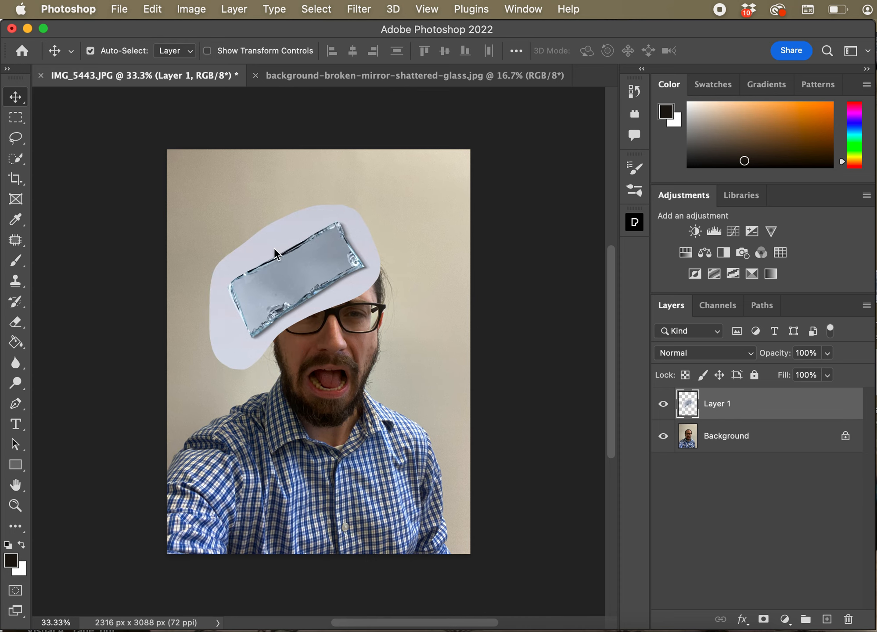
left_click_drag(338, 241, 314, 243)
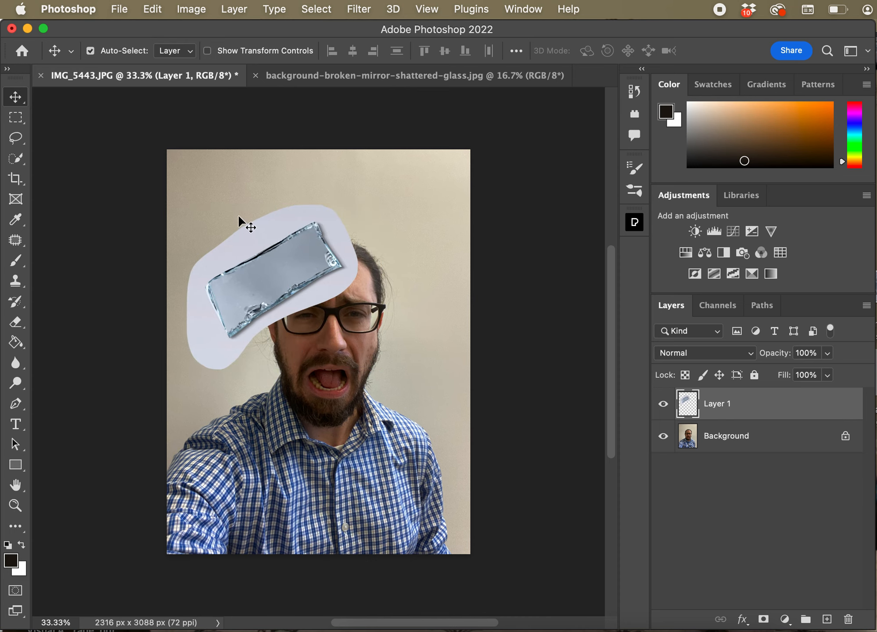
- Free Transform the shard: rotate it about 59.5°, scale it to about 92% width and 94% height, and place it over the forehead and eye
left_click(154, 10)
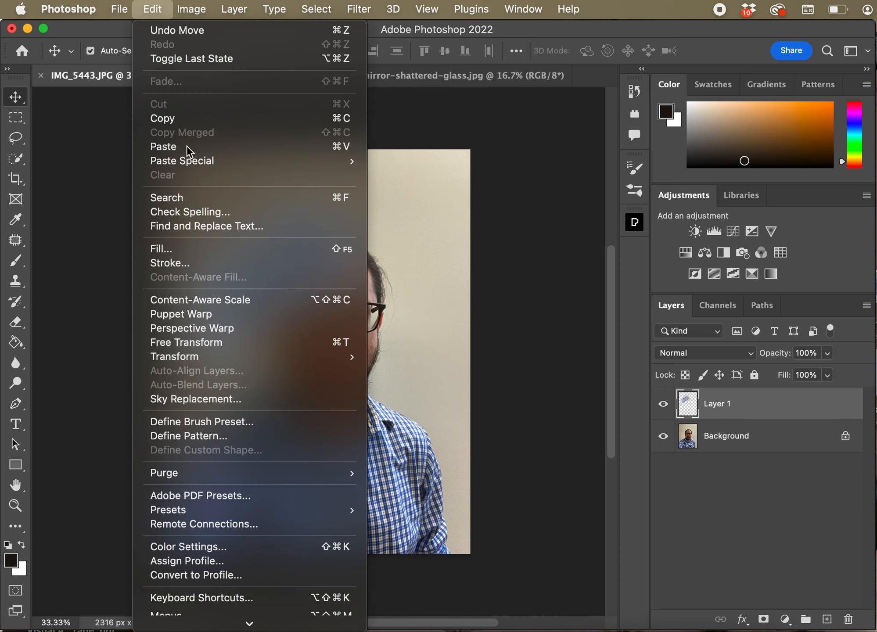
left_click(210, 342)
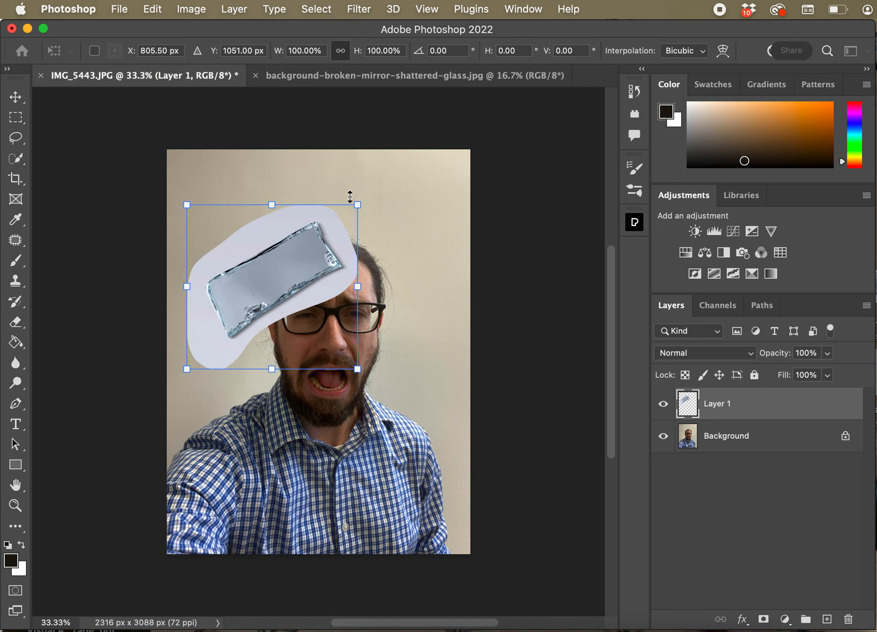
left_click_drag(372, 190, 382, 323)
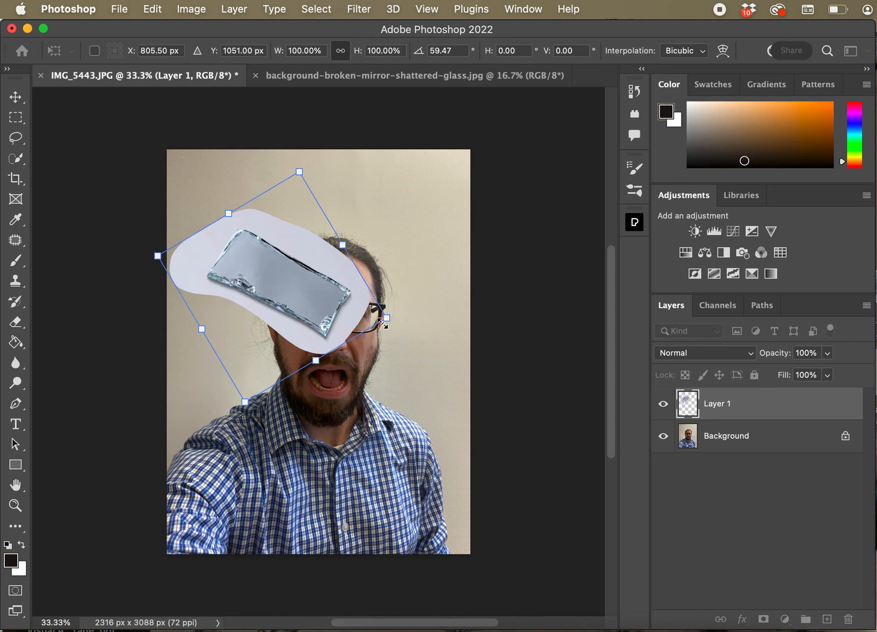
left_click_drag(311, 304, 322, 312)
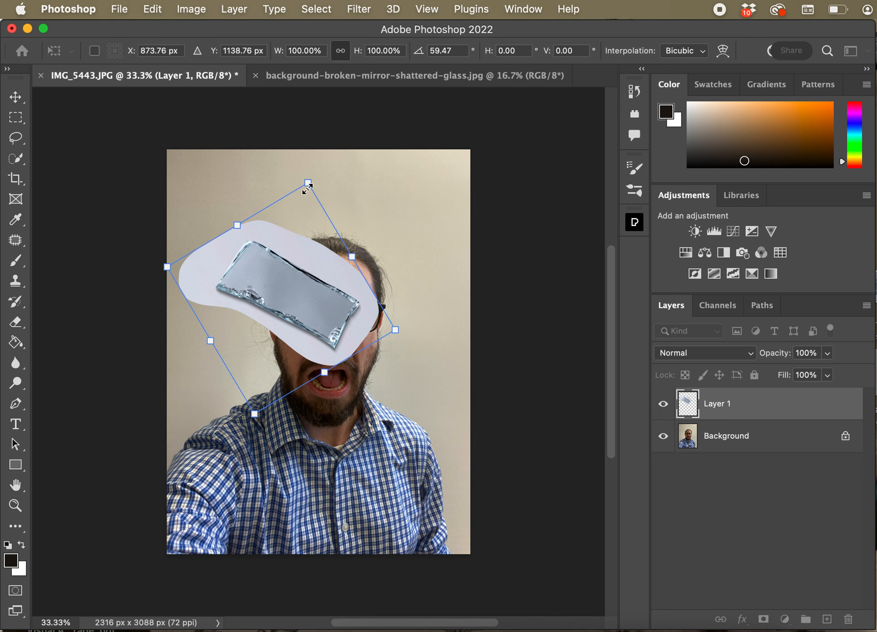
mouse_move(308, 188)
left_mouse_down()
mouse_move(302, 221)
mouse_move(307, 202)
left_mouse_up()
left_click_drag(301, 286, 293, 271)
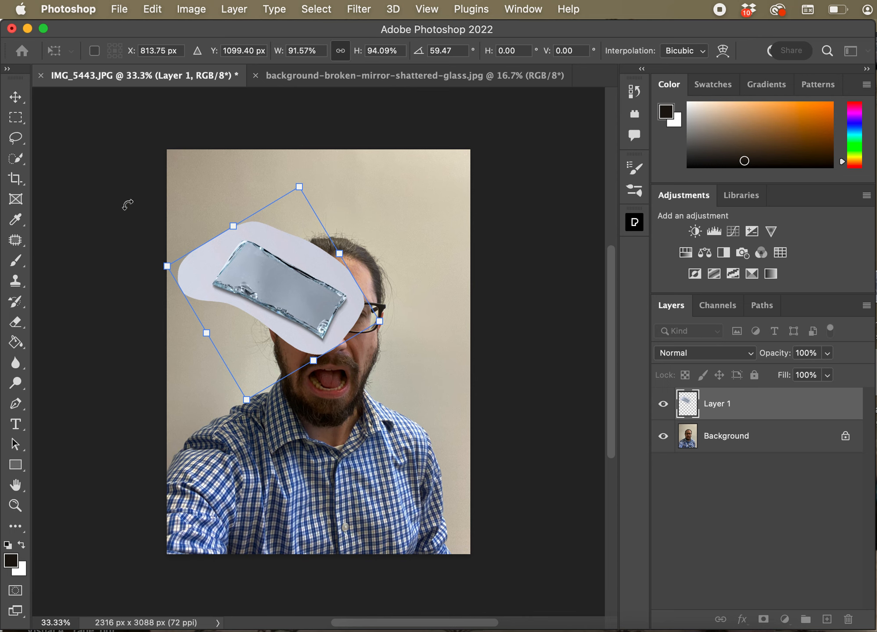
- Select the glass shard with the Quick Selection tool, extending the selection along its lower edge
left_click(23, 159)
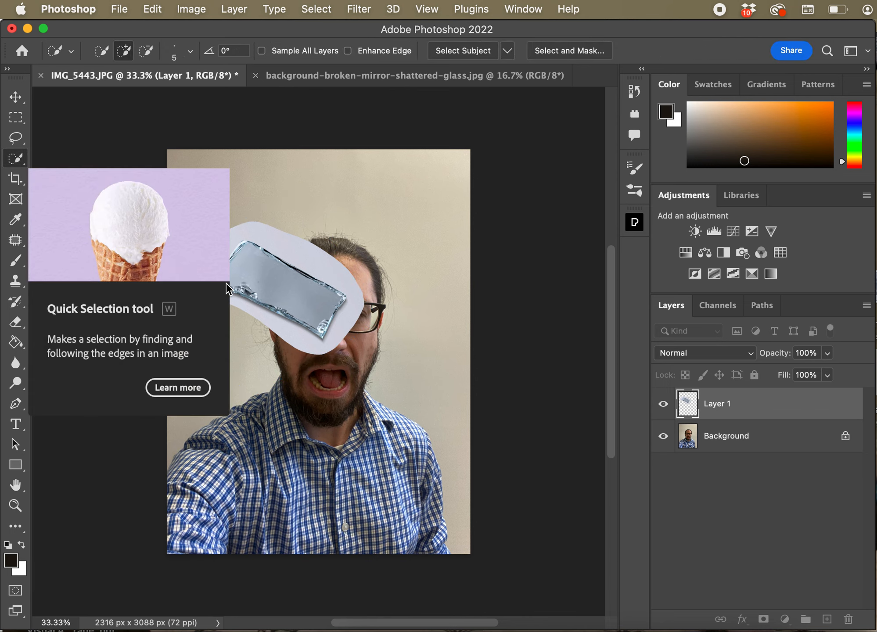
mouse_move(240, 248)
left_mouse_down()
mouse_move(215, 284)
mouse_move(271, 307)
left_mouse_up()
left_click(292, 316, "super")
left_click(292, 316, "super")
left_click(291, 316, "super")
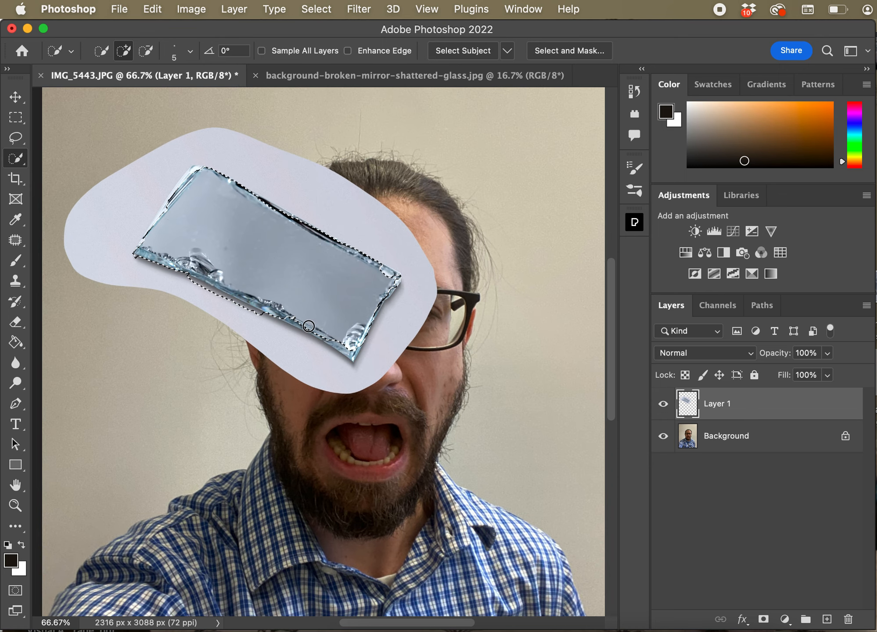
mouse_move(266, 317)
left_mouse_down()
mouse_move(304, 325)
mouse_move(345, 361)
left_mouse_up()
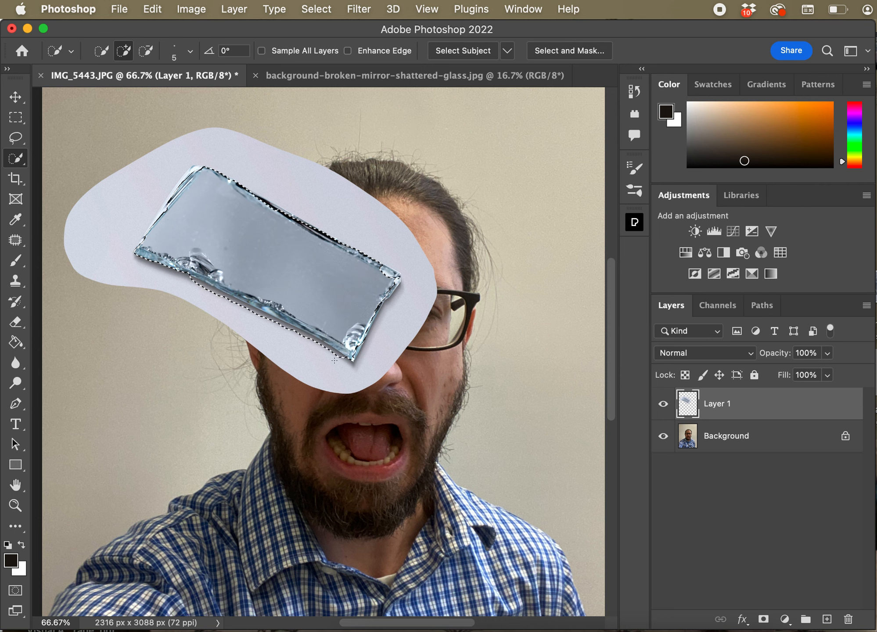
- Subtract the excess shadow area below the shard's lower edge from the selection, using a brush size of up to 30
key("alt")
left_click_drag(340, 361, 339, 359)
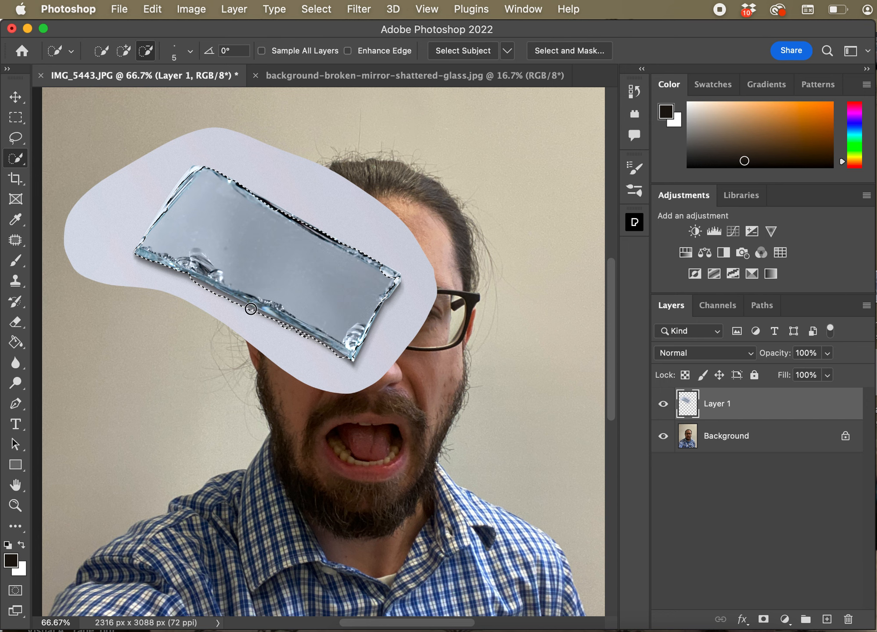
left_click_drag(224, 325, 240, 345)
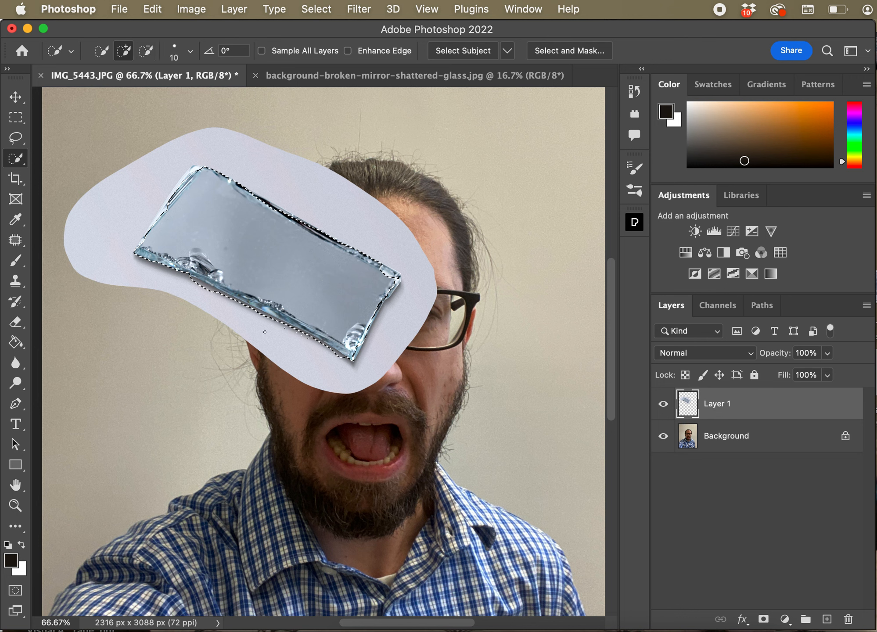
key("alt")
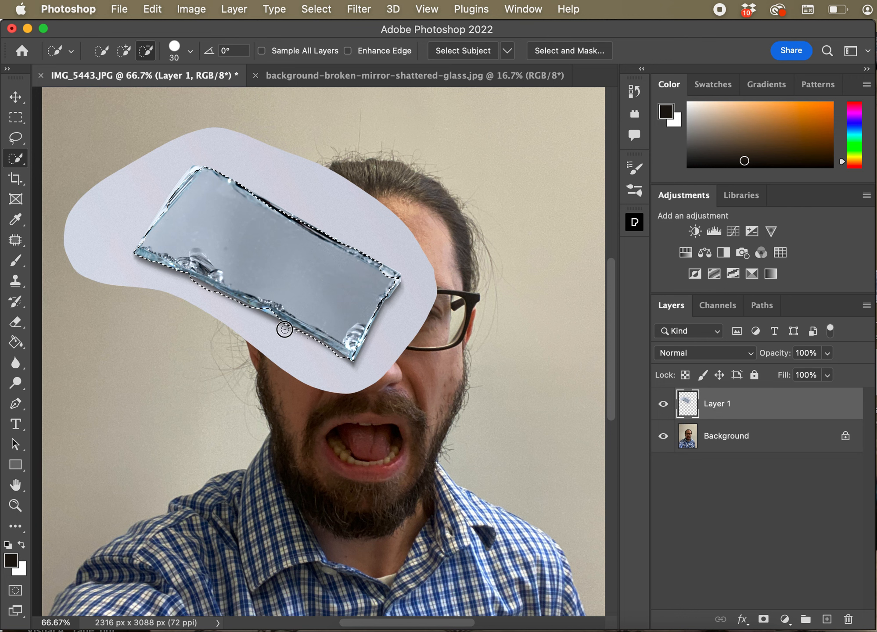
left_click_drag(284, 329, 283, 328)
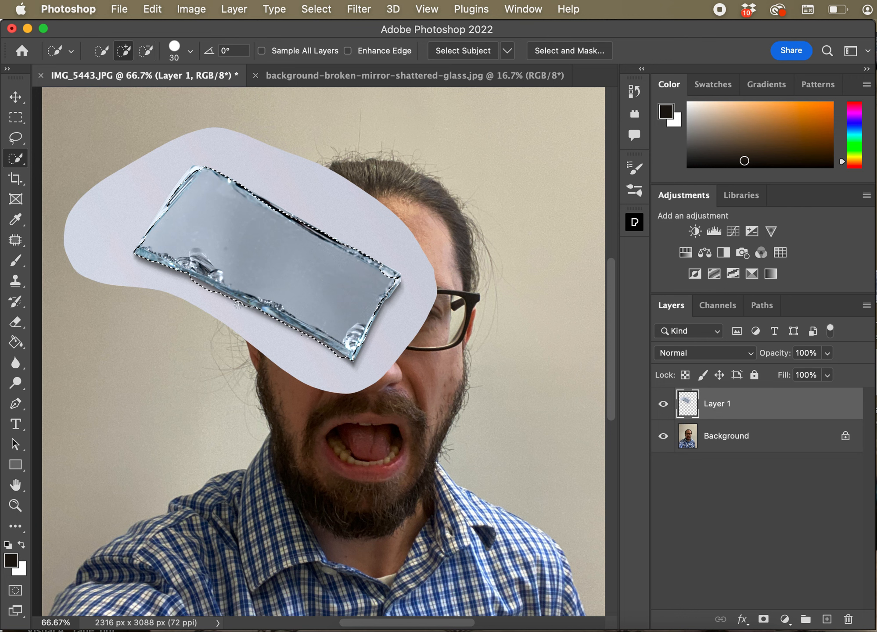
key("alt")
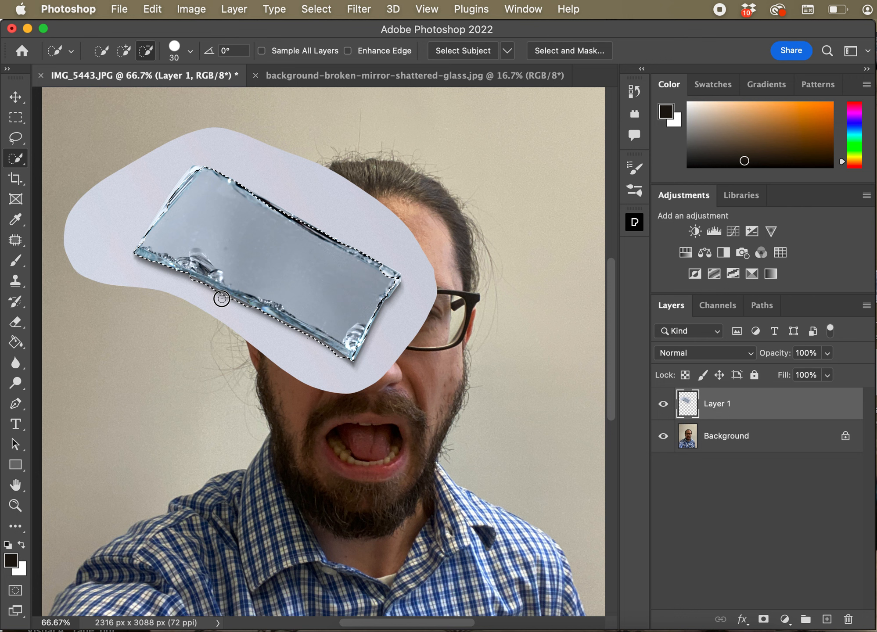
left_click_drag(222, 298, 226, 302)
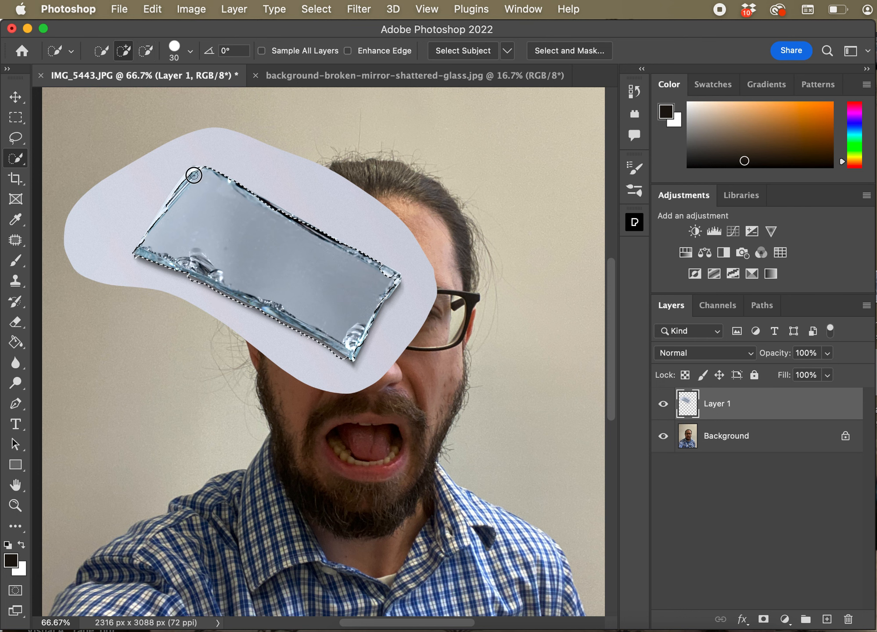
- Add the missing glass along the shard's two short edges to the selection and turn it into a layer mask on Layer 1
left_click(174, 196)
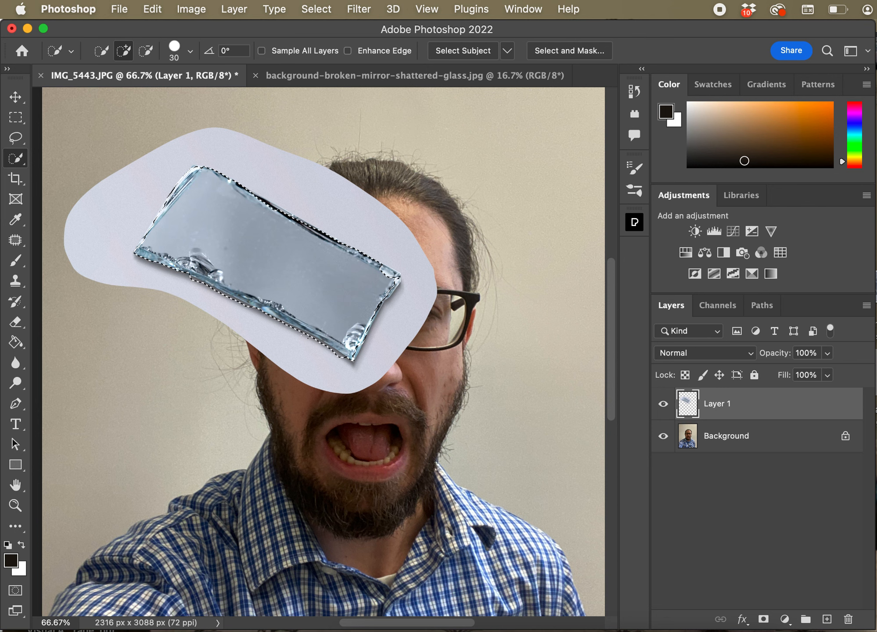
mouse_move(387, 271)
left_mouse_down()
mouse_move(396, 281)
mouse_move(352, 350)
left_mouse_up()
left_click(764, 619)
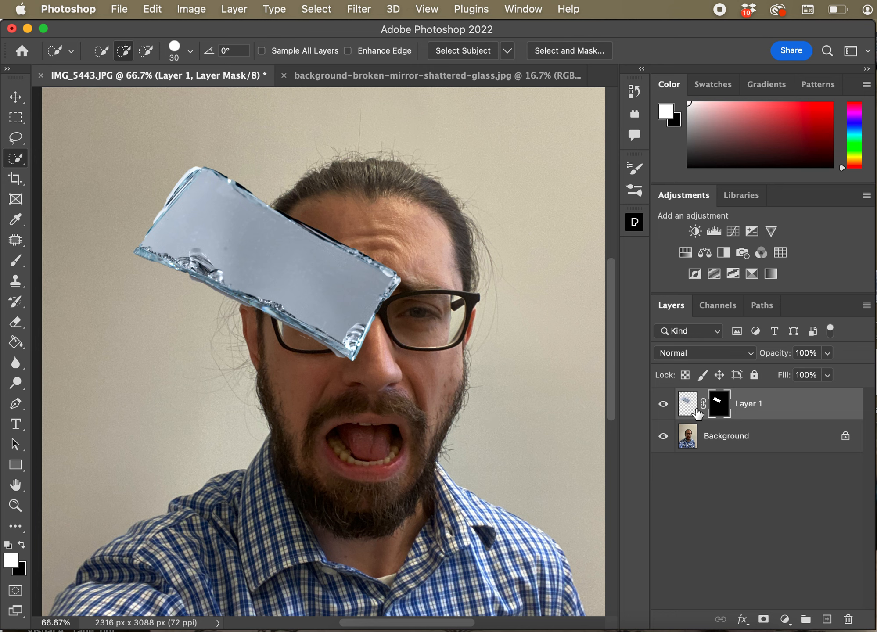
- Duplicate the Background layer within the portrait document, keeping the name Background copy
left_click(732, 444)
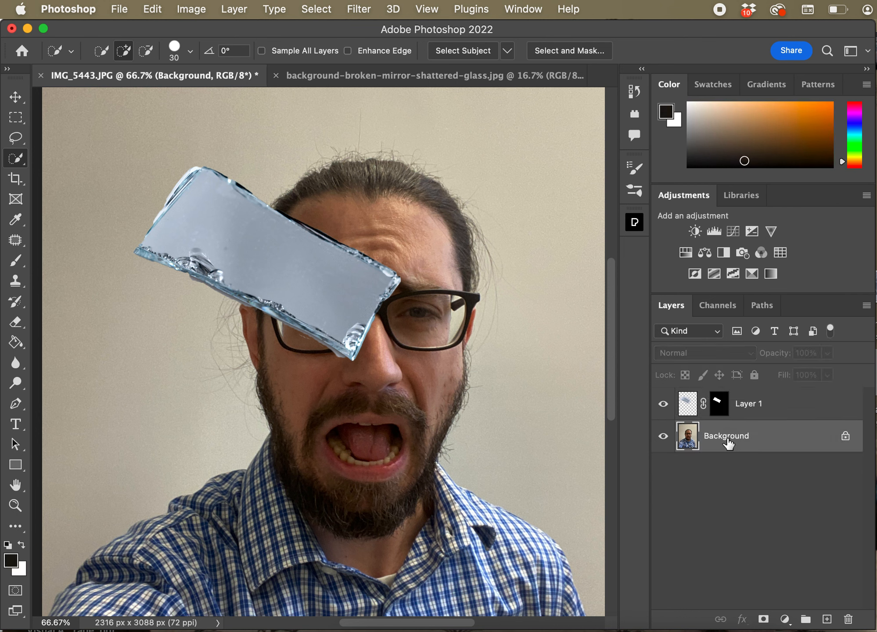
right_click(728, 437)
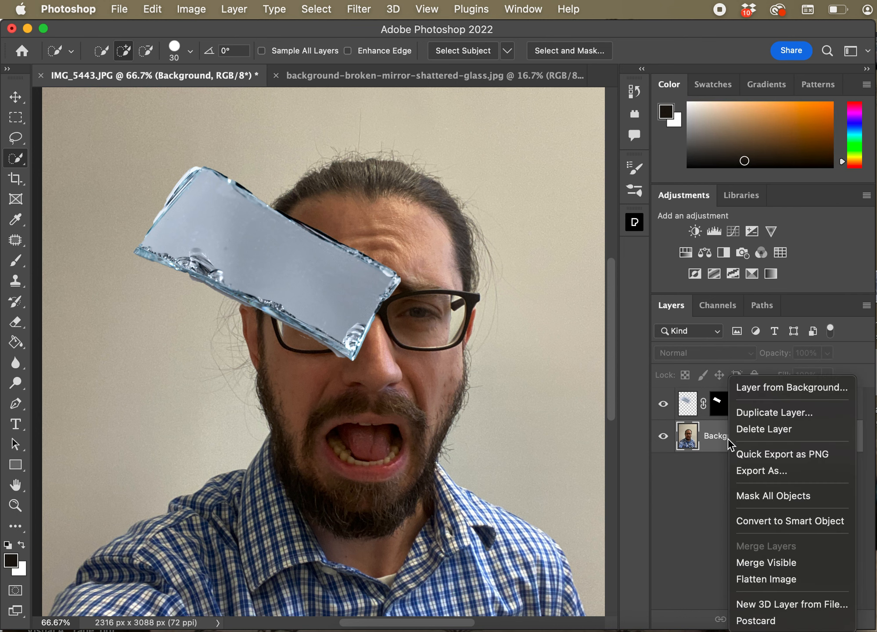
left_click(746, 413)
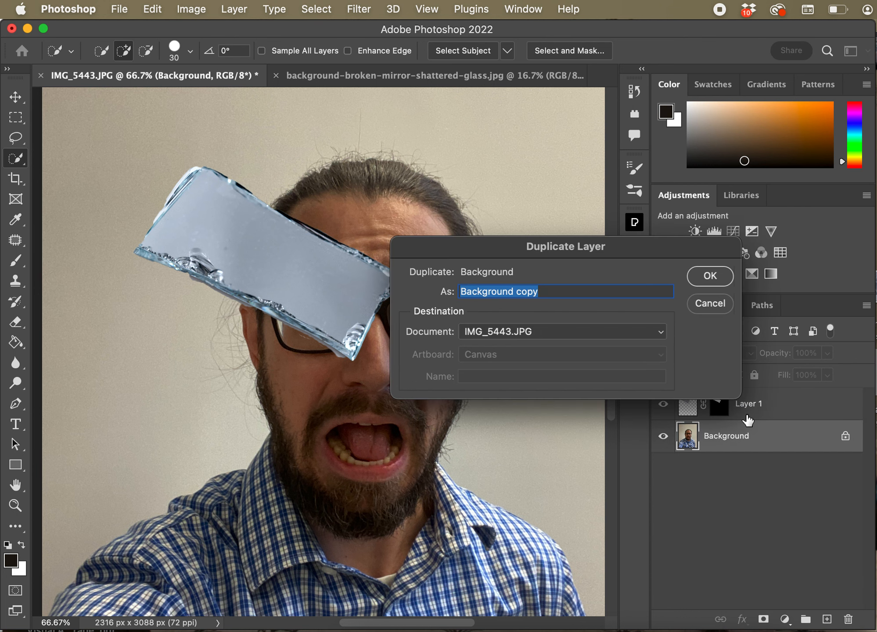
left_click(710, 276)
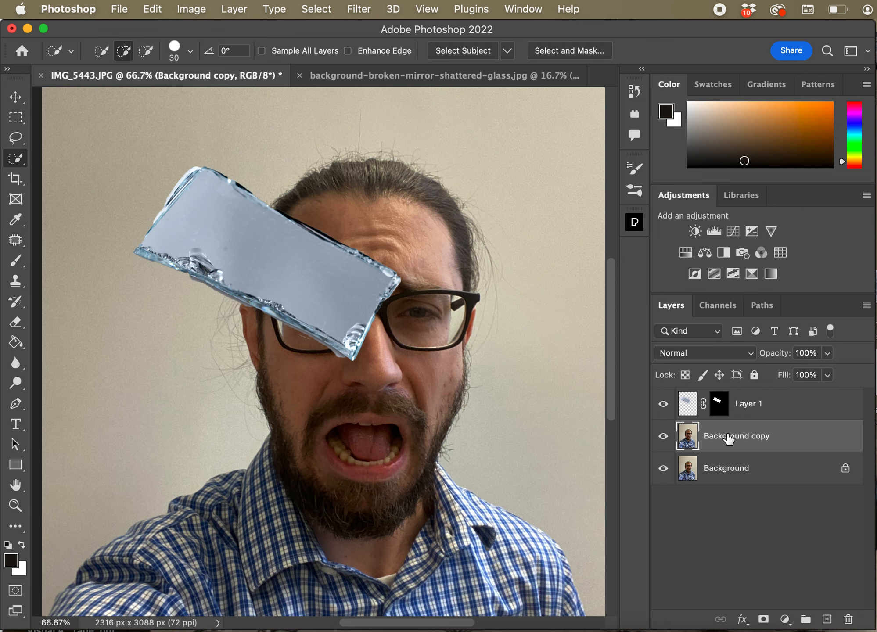
- Group Layer 1 and the Background copy layer together
left_click(749, 404)
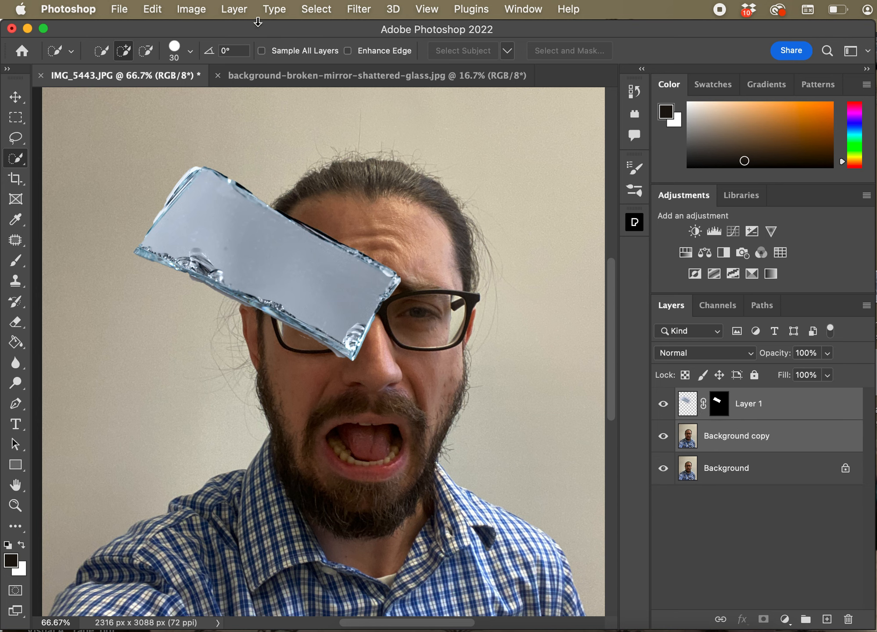
left_click(246, 10)
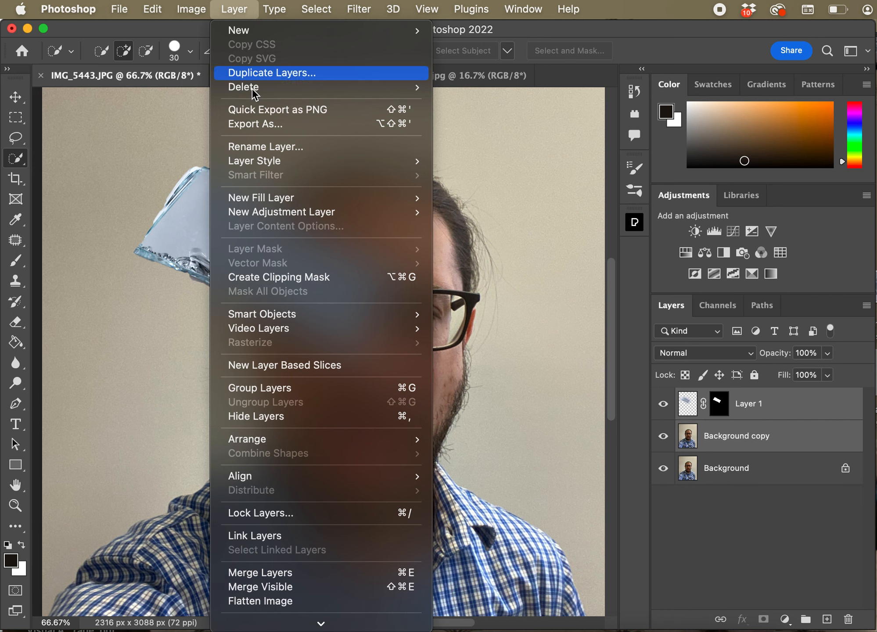
left_click(291, 387)
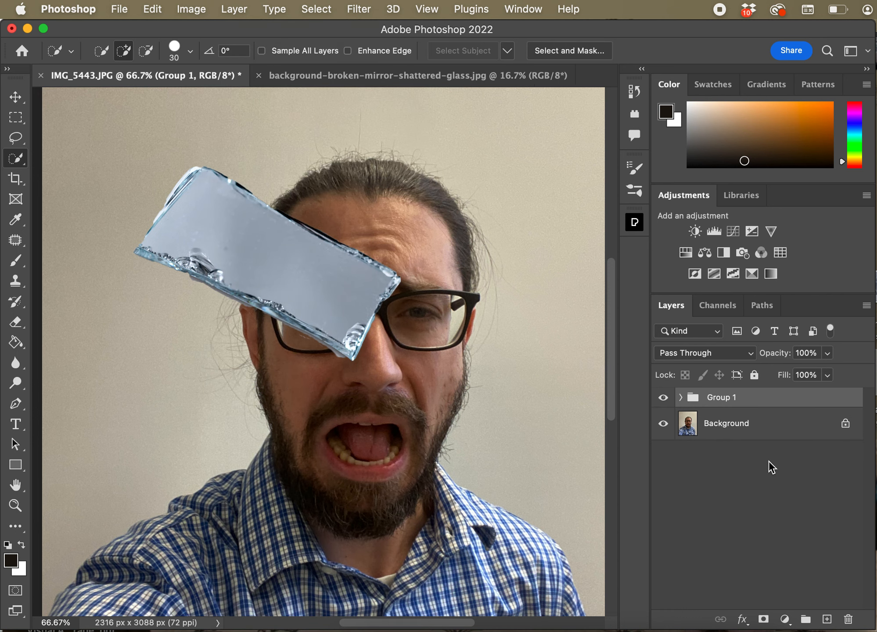
- Expand Group 1 and move the layer mask from Layer 1 onto the group
left_click(682, 397)
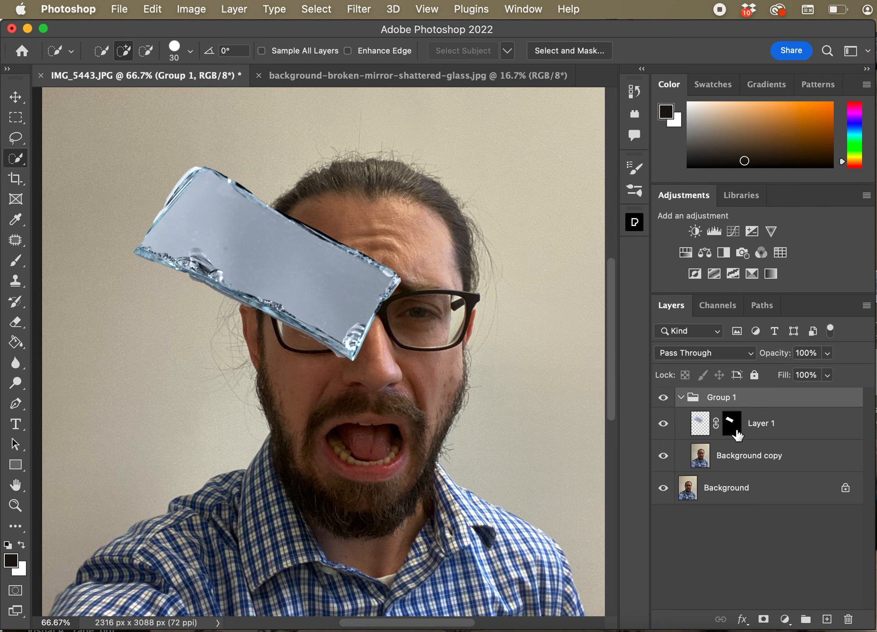
left_click(730, 430)
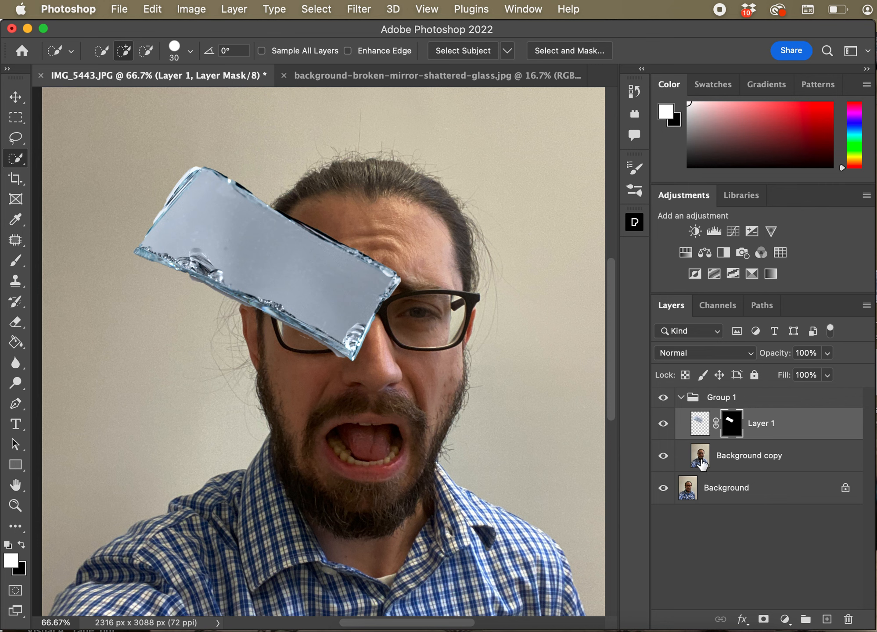
left_click_drag(730, 424, 737, 395)
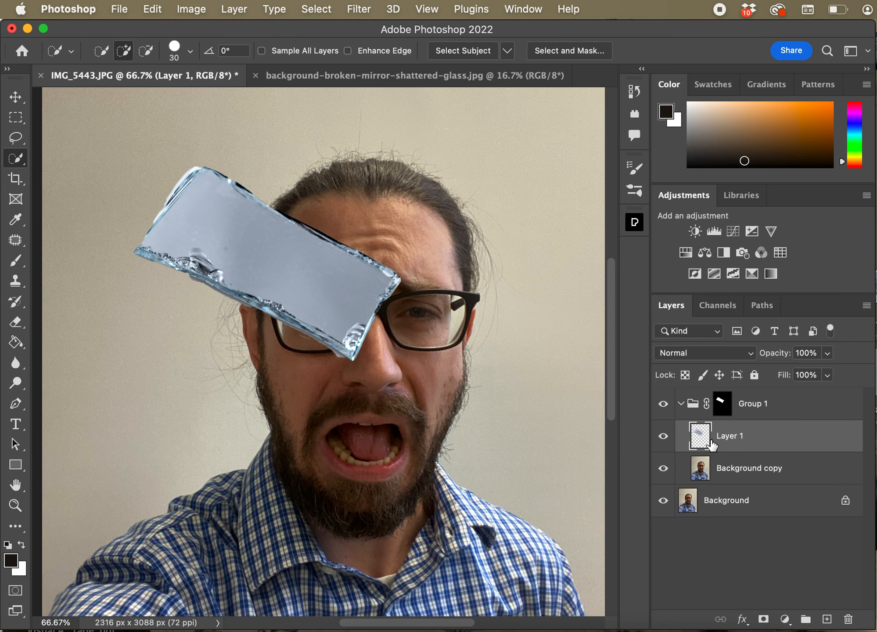
- Try Soft Light on Layer 1, and settle on the Hard Light blend mode for the glass
left_click(751, 354)
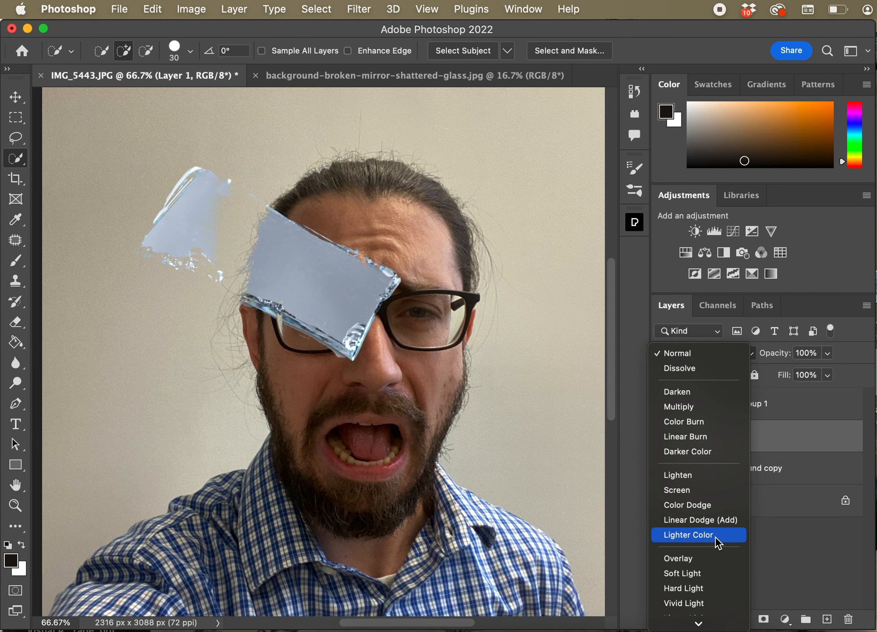
left_click(711, 573)
left_click(748, 355)
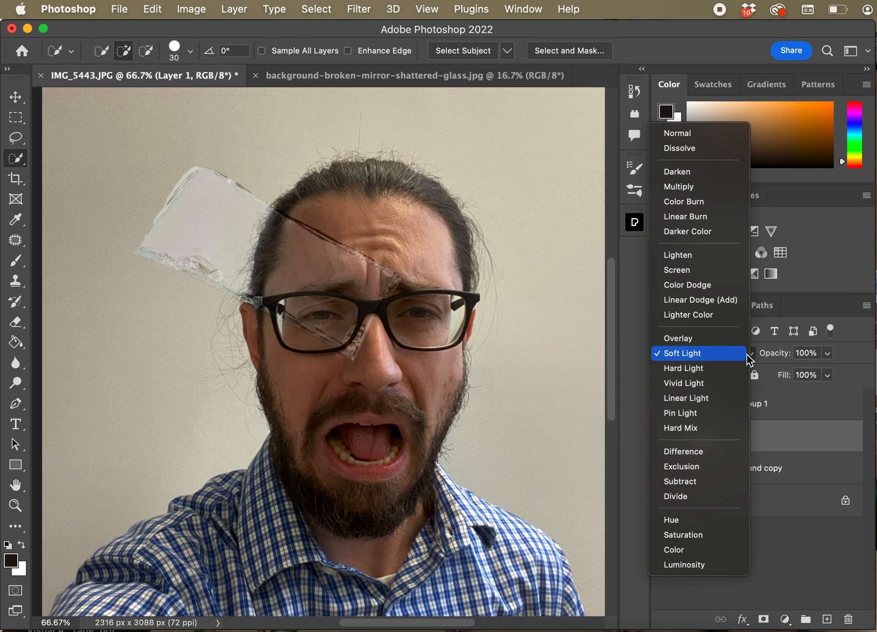
left_click(737, 375)
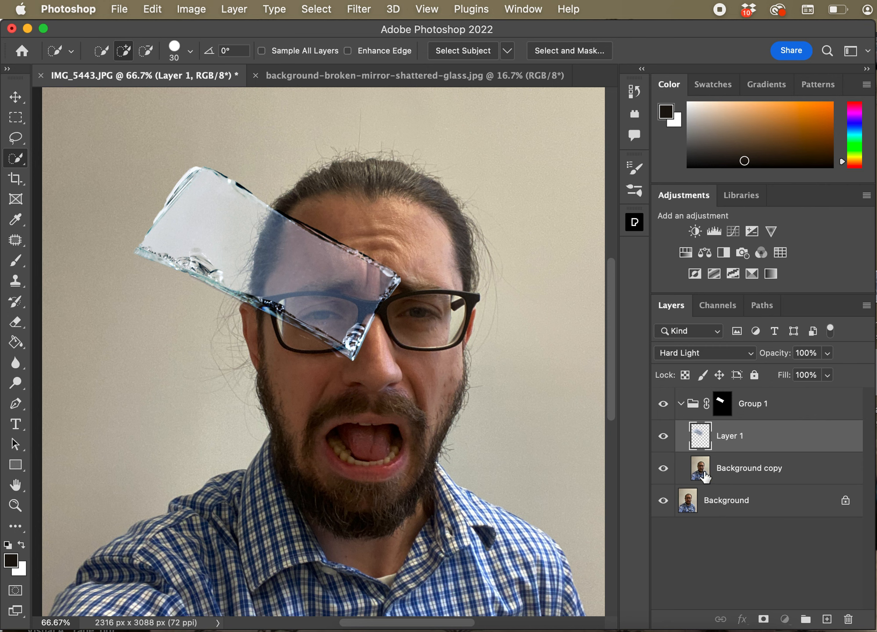
- Free Transform the Background copy layer to about 116% width and 115% height around its centre, and apply it
left_click(703, 476)
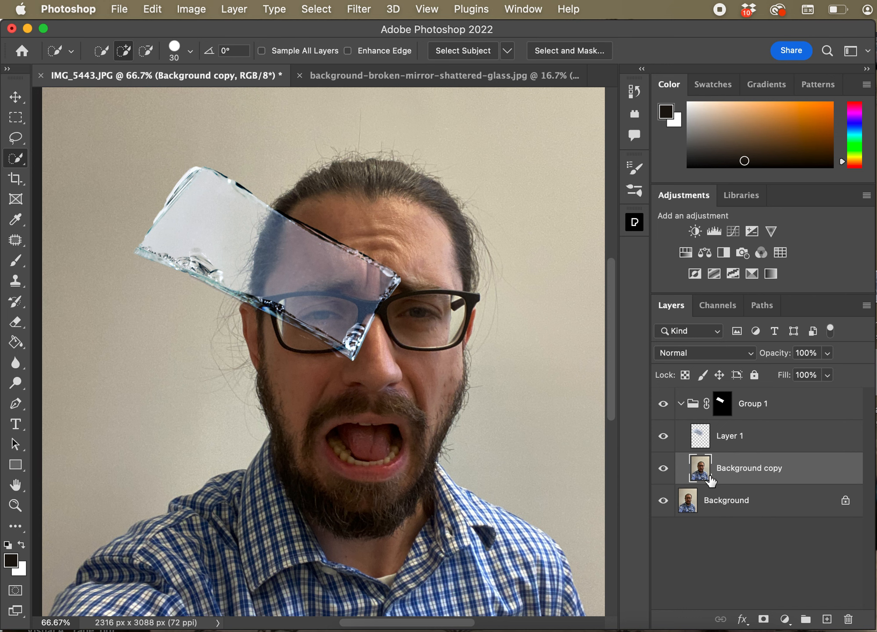
left_click(16, 96)
left_click(153, 9)
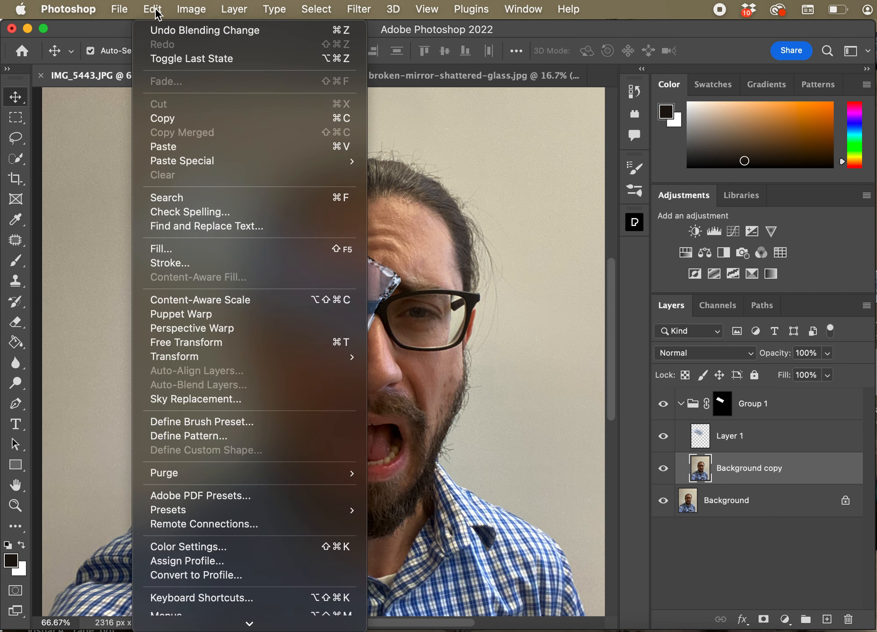
left_click(187, 340)
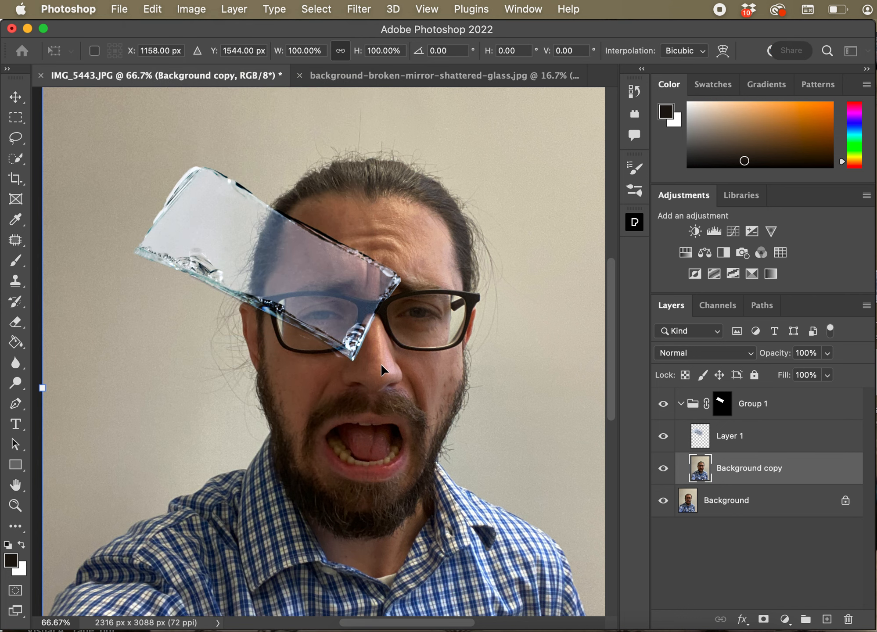
key("super+0")
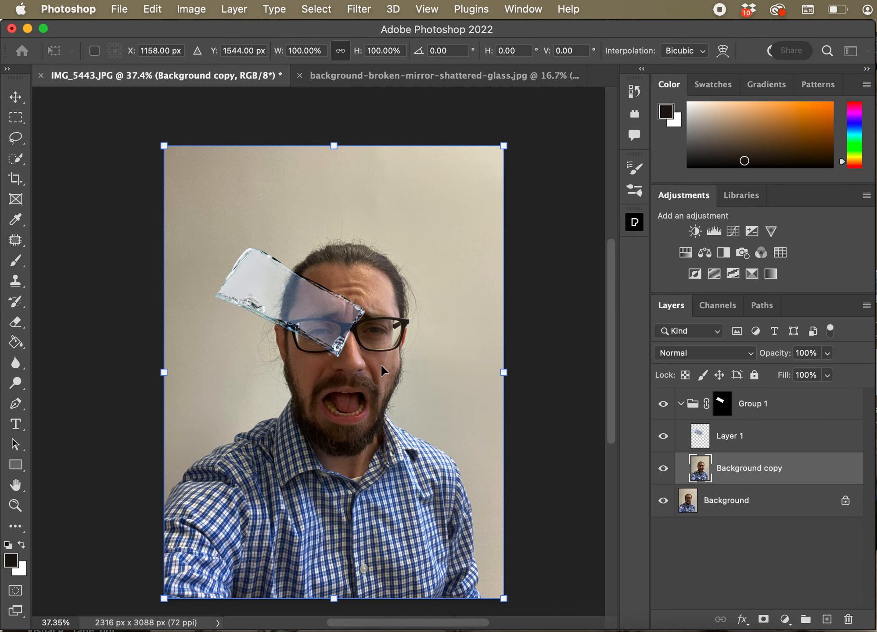
key("super+minus")
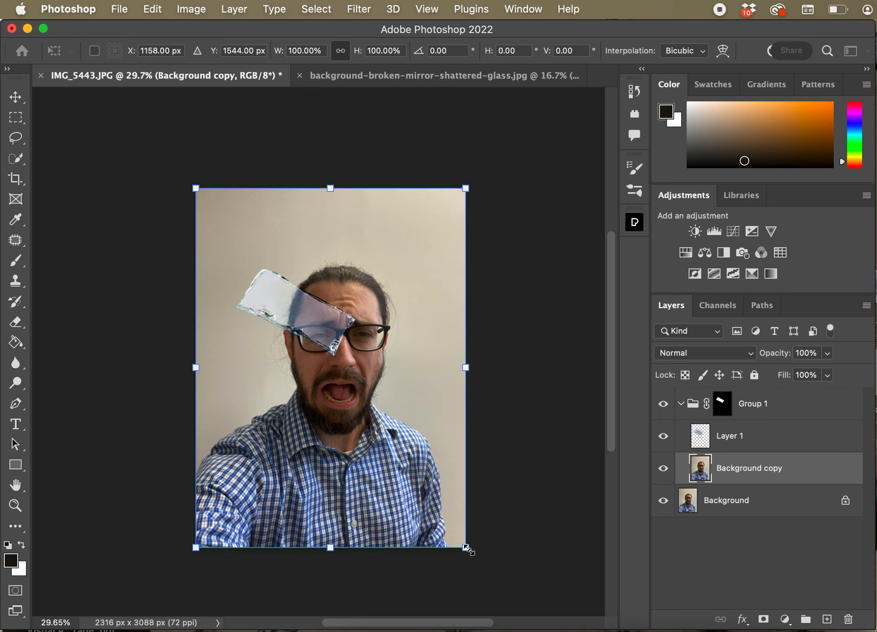
left_click_drag(467, 549, 487, 574)
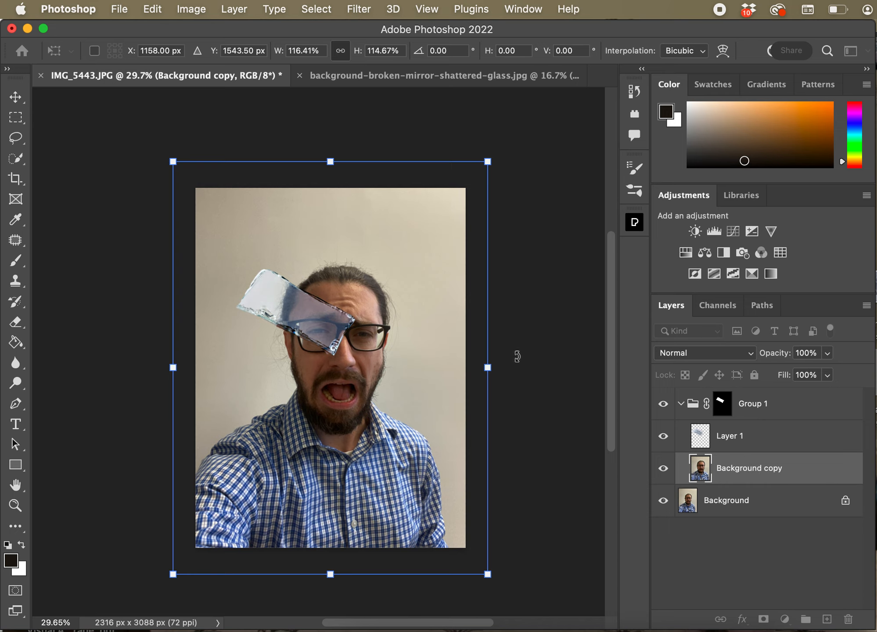
left_click(26, 101)
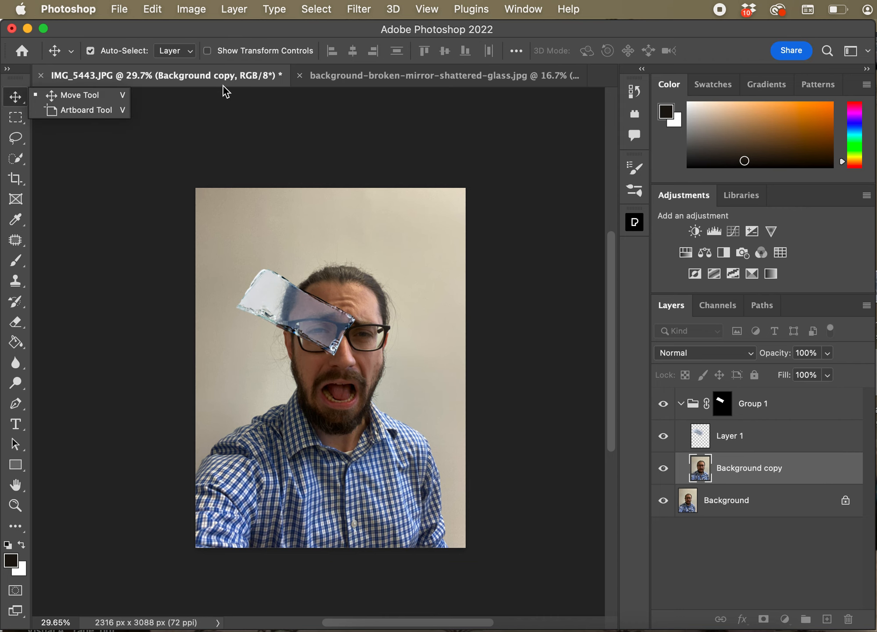
- Lasso loosely around the large curved shard at the lower right of the shattered-glass stock image and copy it
left_click(332, 78)
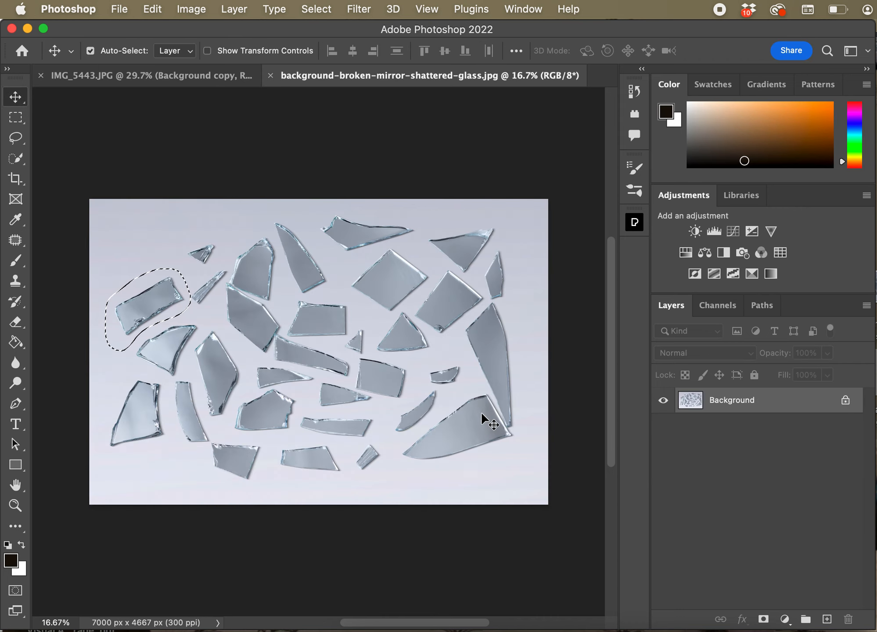
key("l")
mouse_move(470, 392)
left_mouse_down()
mouse_move(396, 456)
mouse_move(421, 467)
mouse_move(457, 466)
mouse_move(508, 450)
mouse_move(513, 425)
mouse_move(472, 390)
left_mouse_up()
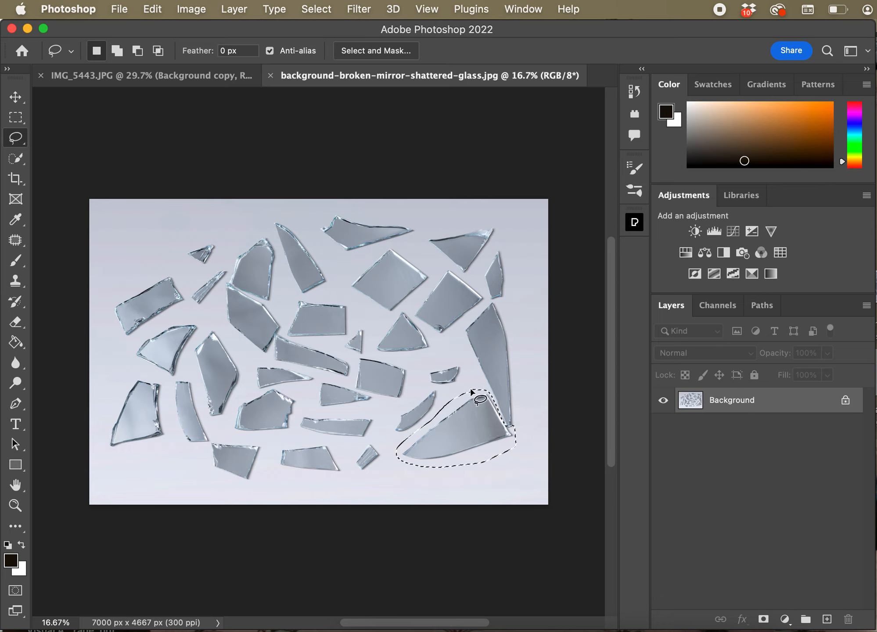
key("super+c")
- Paste the copied shard into the IMG_5443.JPG portrait and move its layer out of Group 1 to the top of the stack
left_click(204, 77)
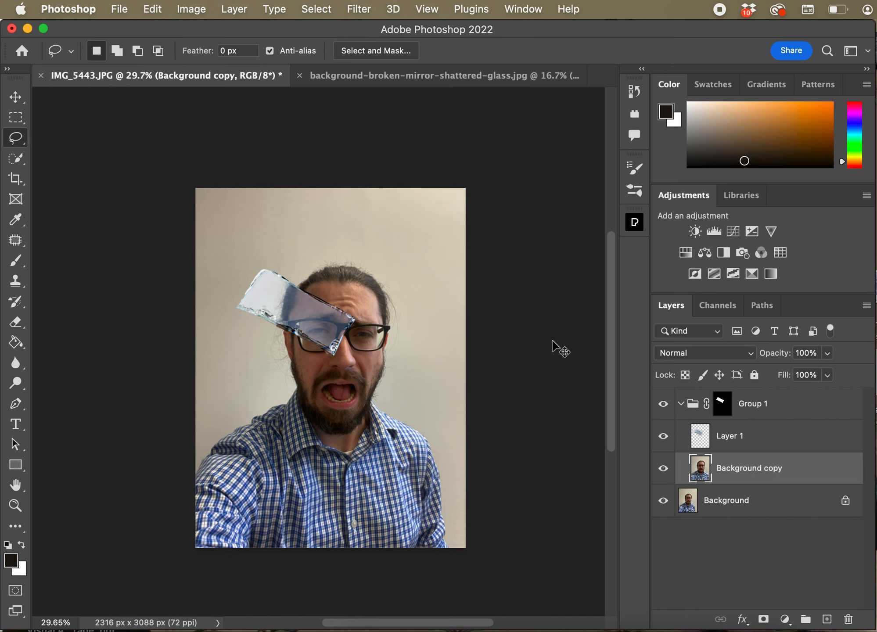
key("super+v")
left_click(716, 376)
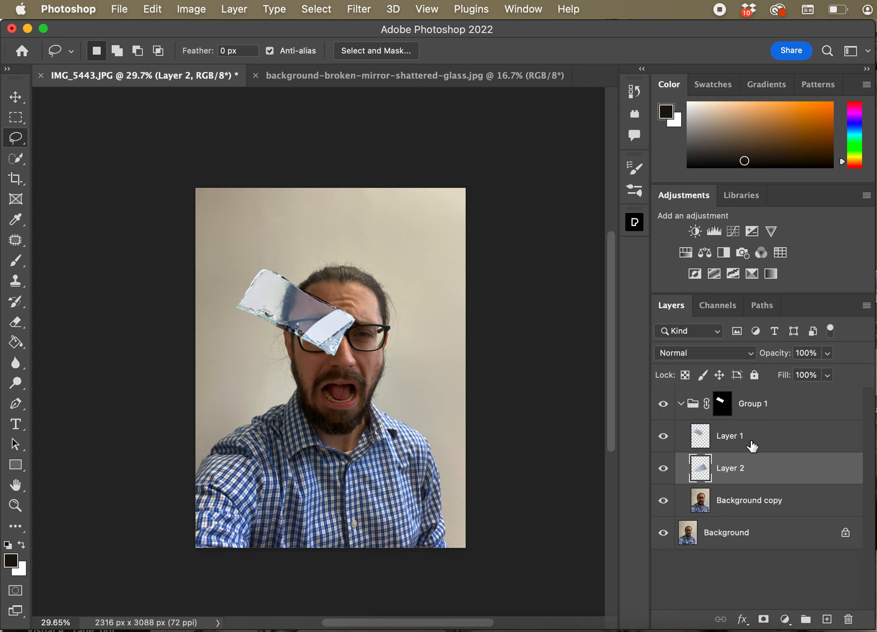
left_click_drag(747, 472, 754, 396)
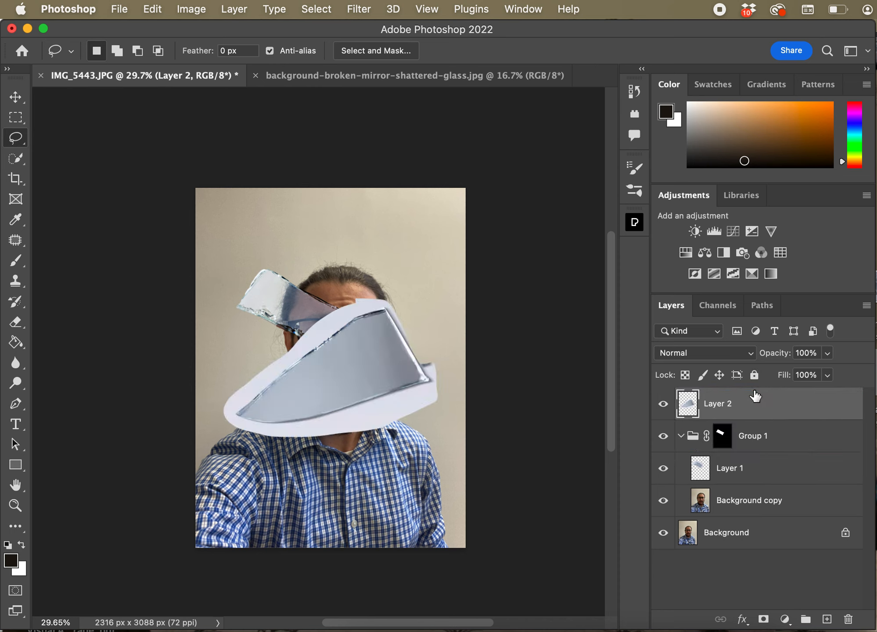
- Free Transform the second shard: scale it to about 64% width and 62% height, rotate it about -15°, and place it across the eye and cheek
left_click(18, 94)
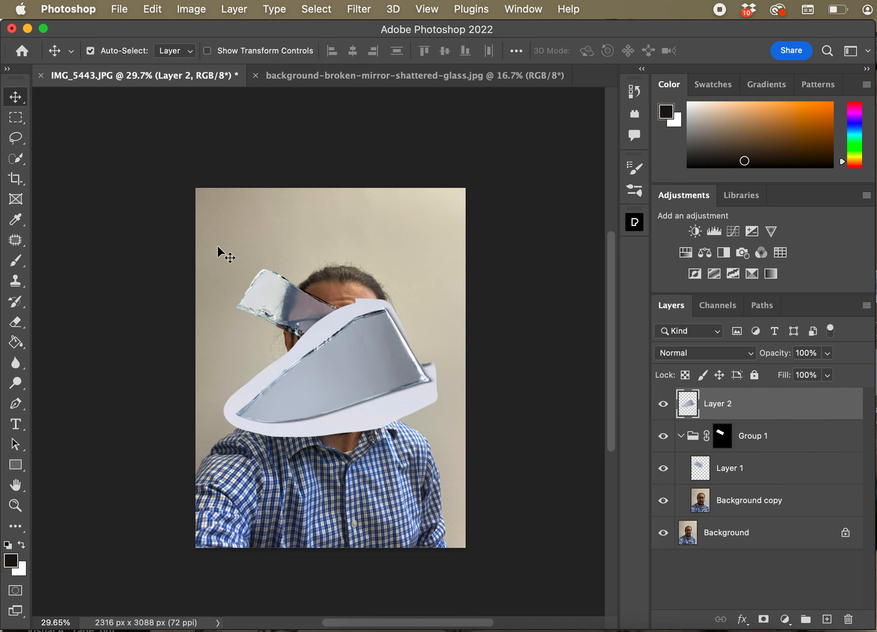
left_click_drag(373, 340, 366, 390)
key("super+t")
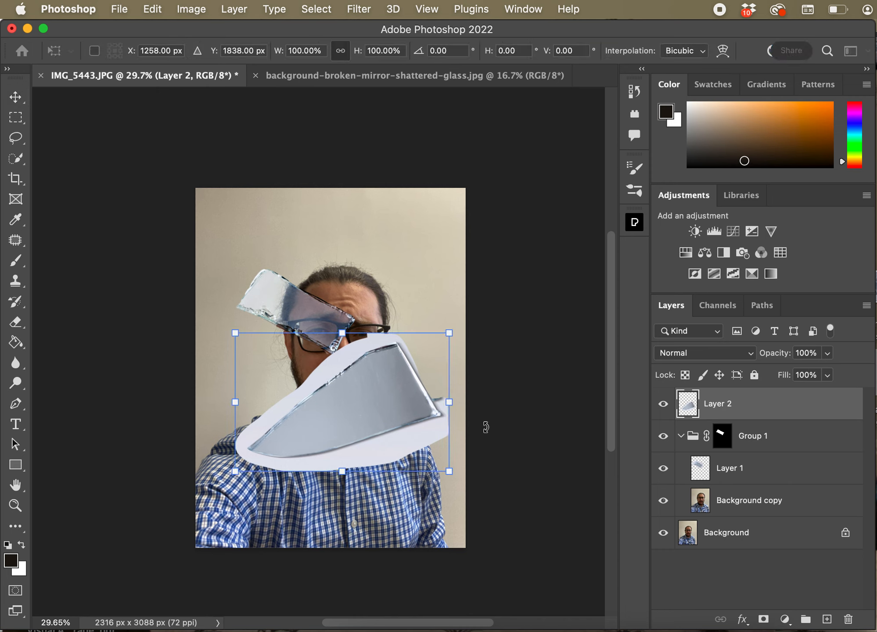
left_click_drag(448, 473, 371, 419)
left_click_drag(337, 387, 411, 364)
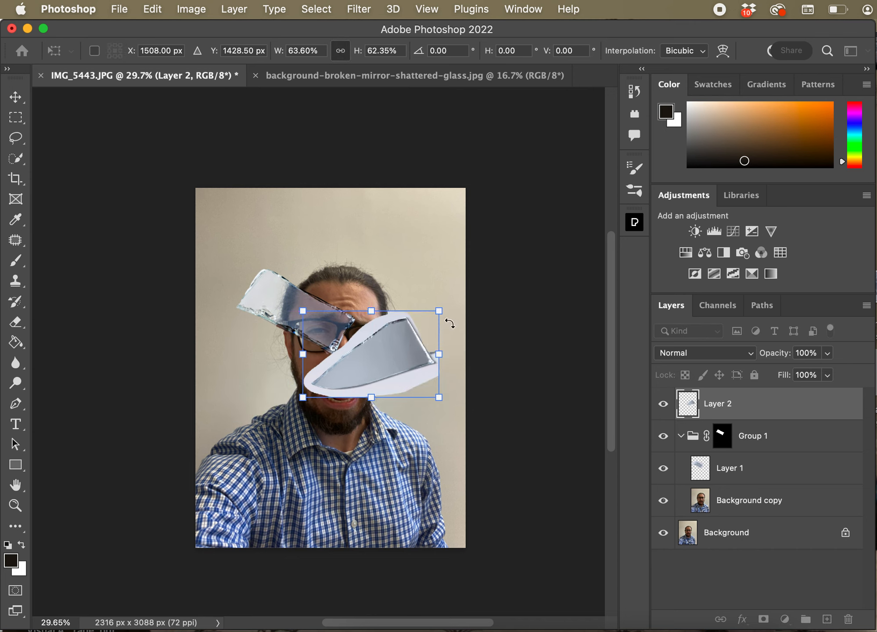
left_click_drag(450, 313, 387, 328)
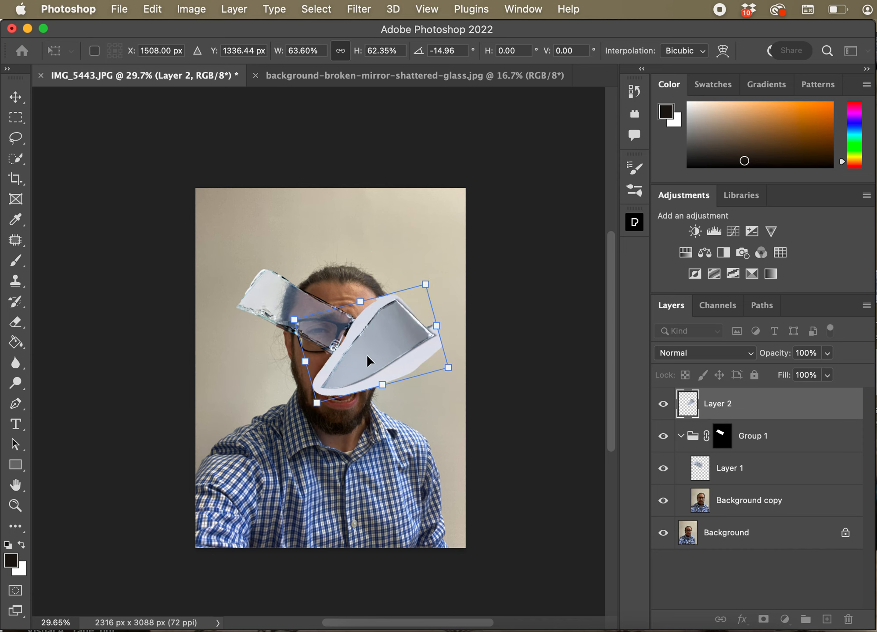
scroll(366, 355, "up", 3)
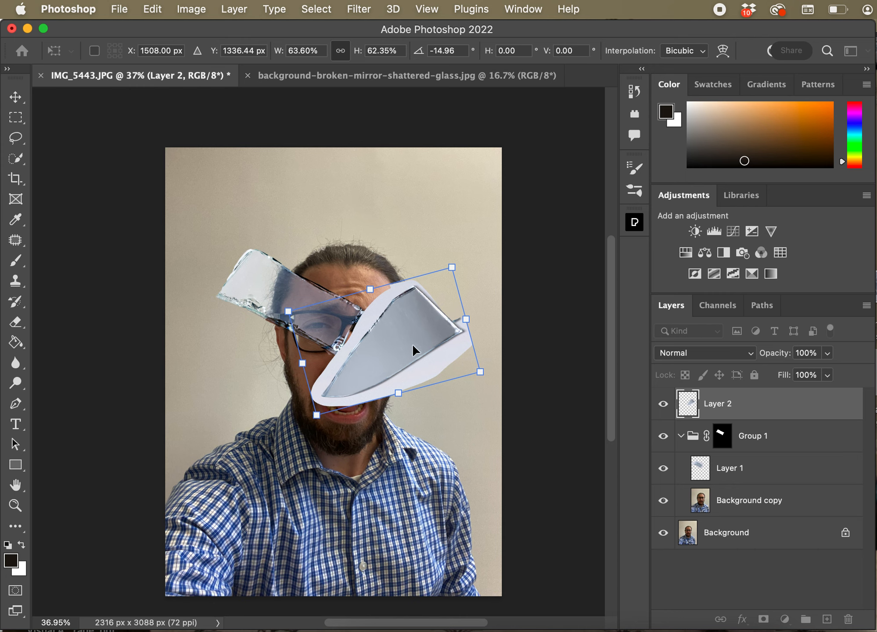
- Apply the transform, select the second shard's glass with the Quick Selection tool, and turn the selection into a layer mask on Layer 2
left_click(16, 158)
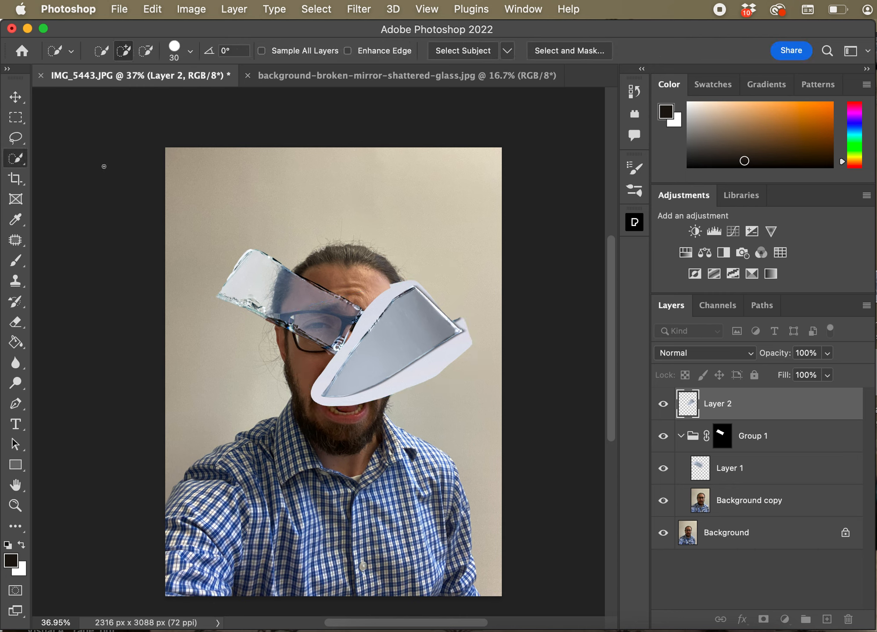
left_click_drag(410, 298, 423, 315)
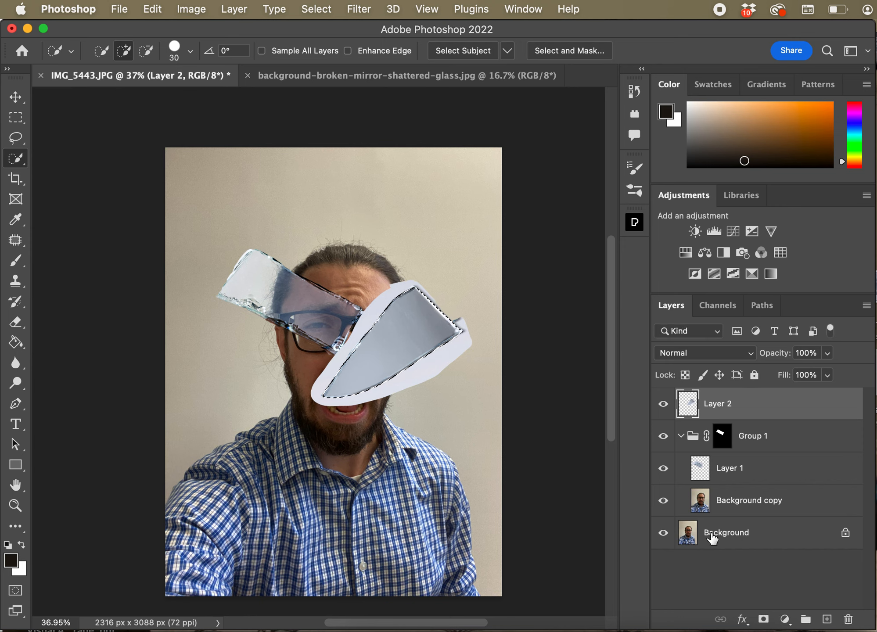
left_click(762, 619)
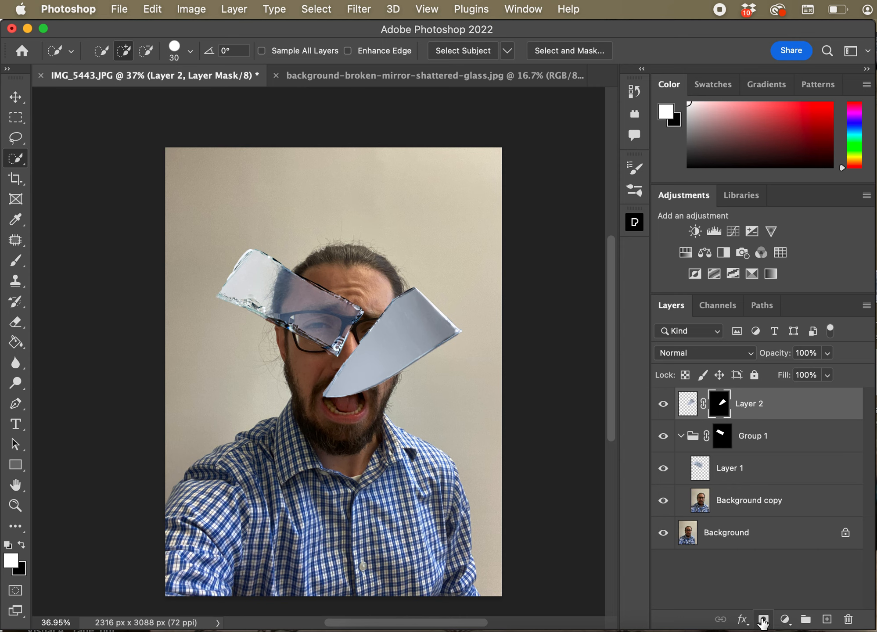
- Make a second duplicate of the Background layer for use with the new shard
left_click(738, 544)
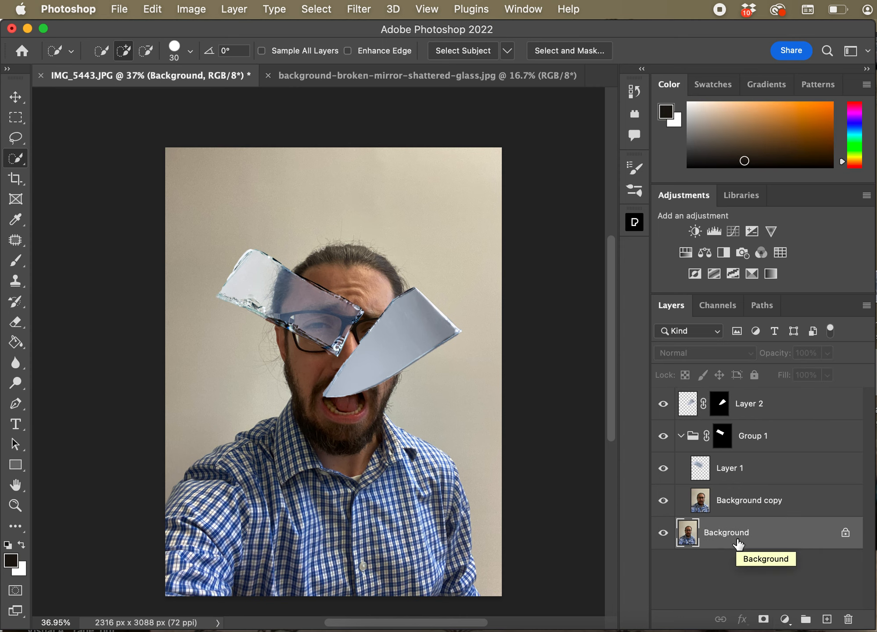
key("super+j")
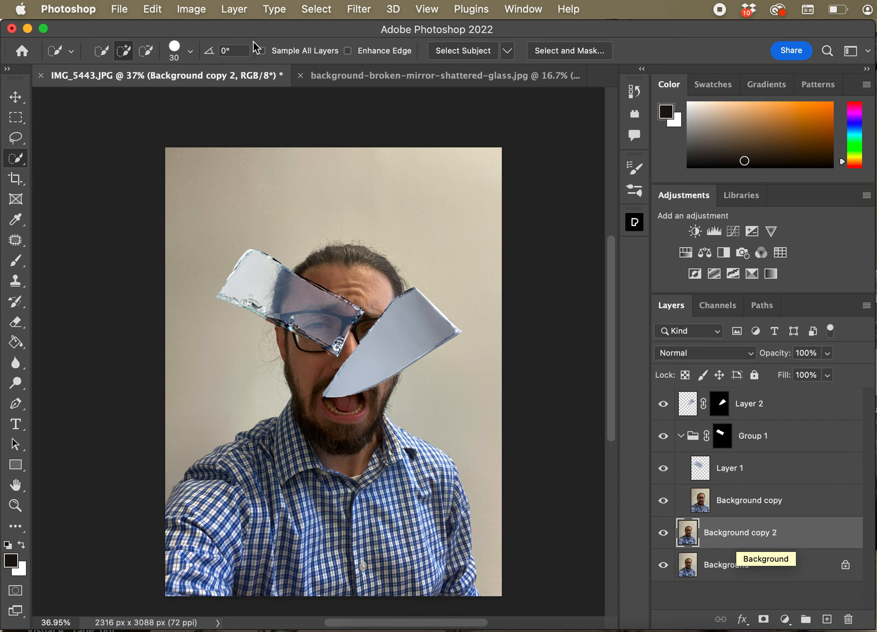
right_click(742, 532)
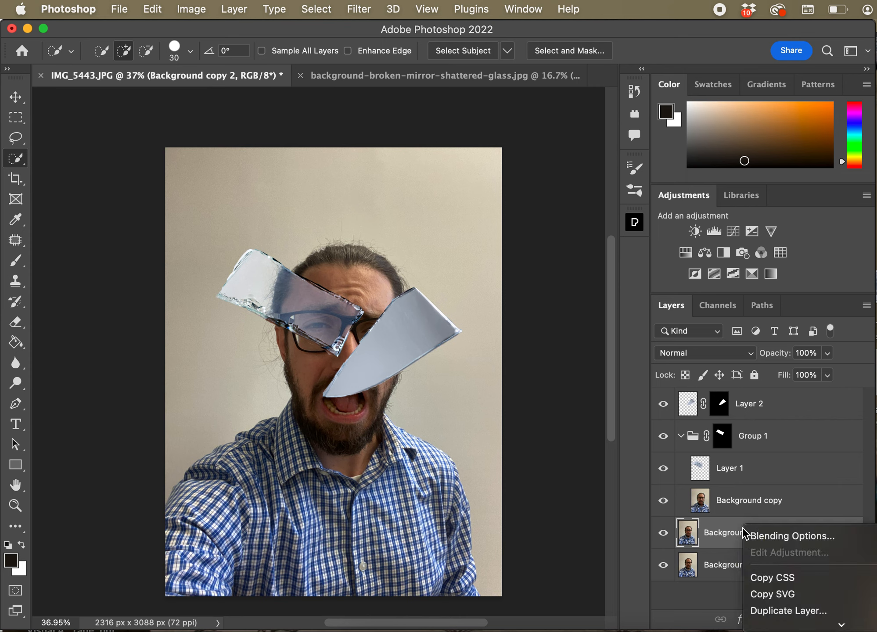
left_click(714, 538)
left_click(714, 538, "super")
left_click(715, 538, "alt")
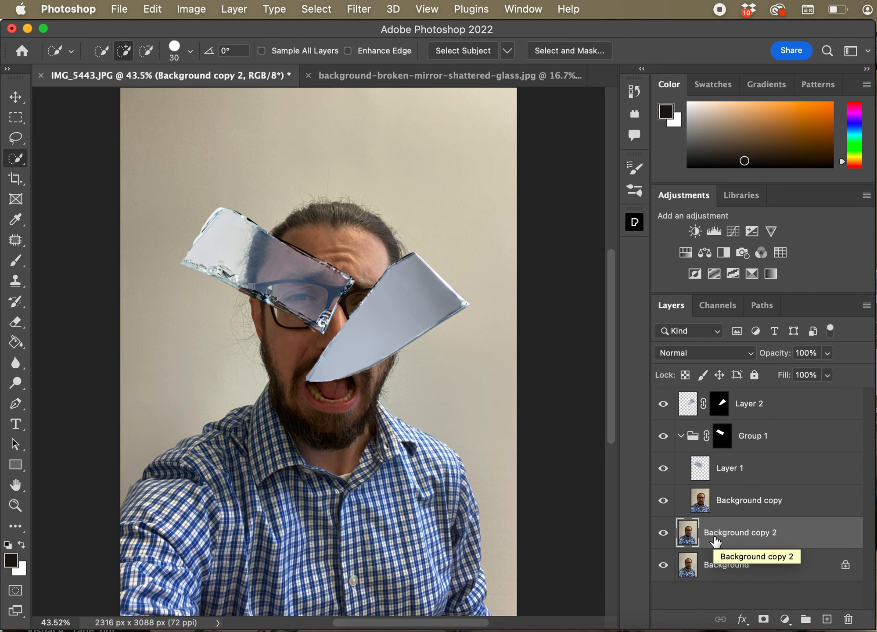
right_click(713, 534)
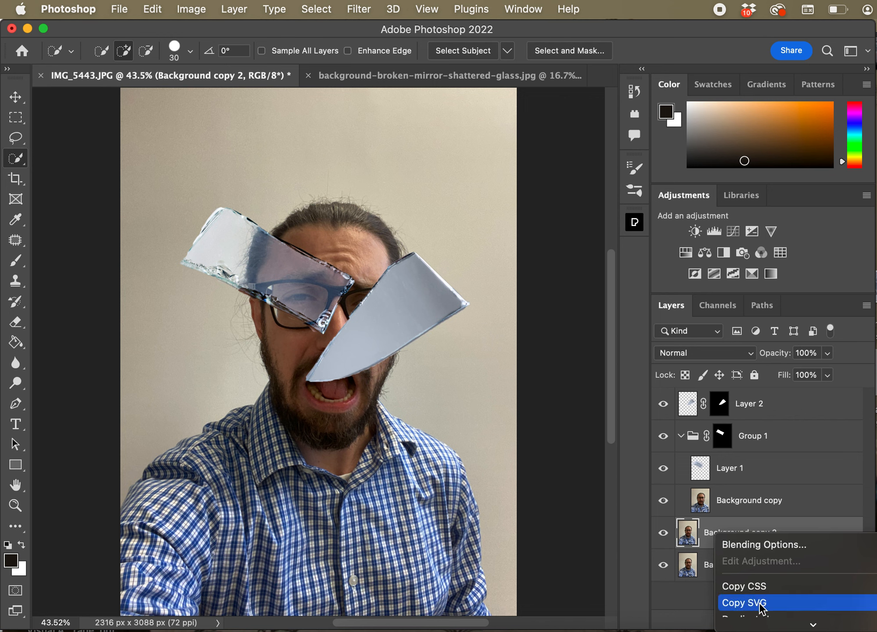
mouse_move(758, 627)
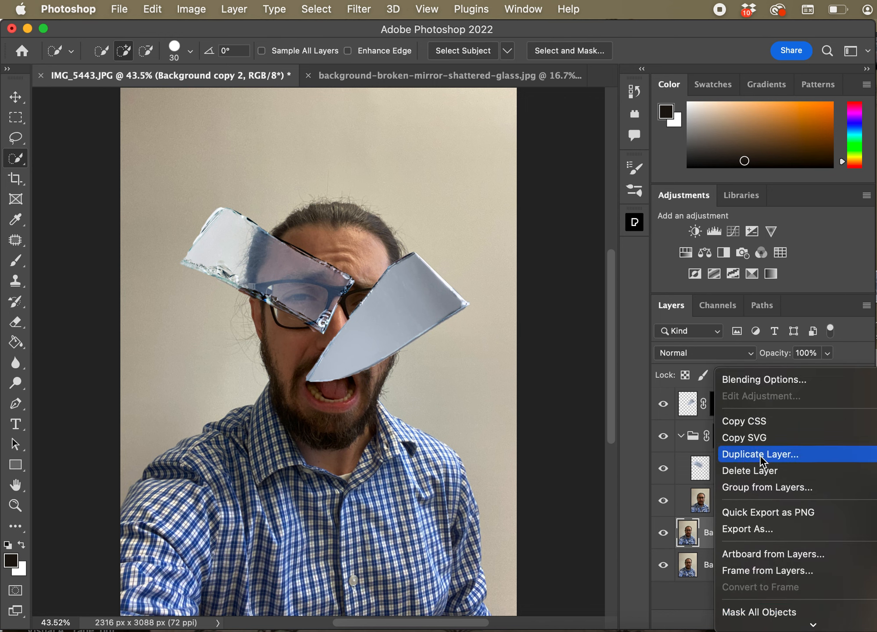
left_click(700, 541)
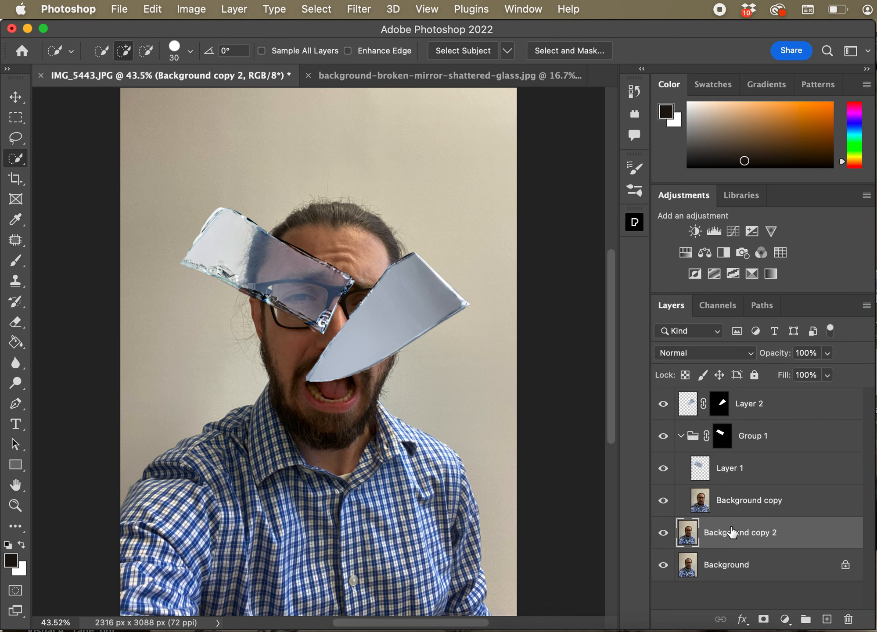
- Move Background copy 2 directly beneath Layer 2 and group the two layers
left_click_drag(727, 534, 748, 424)
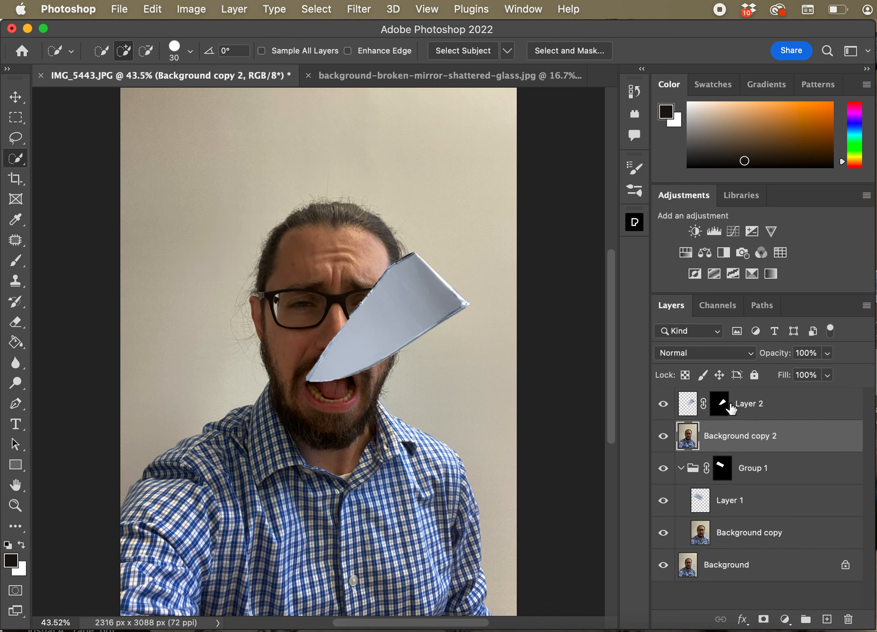
left_click(761, 410, "shift")
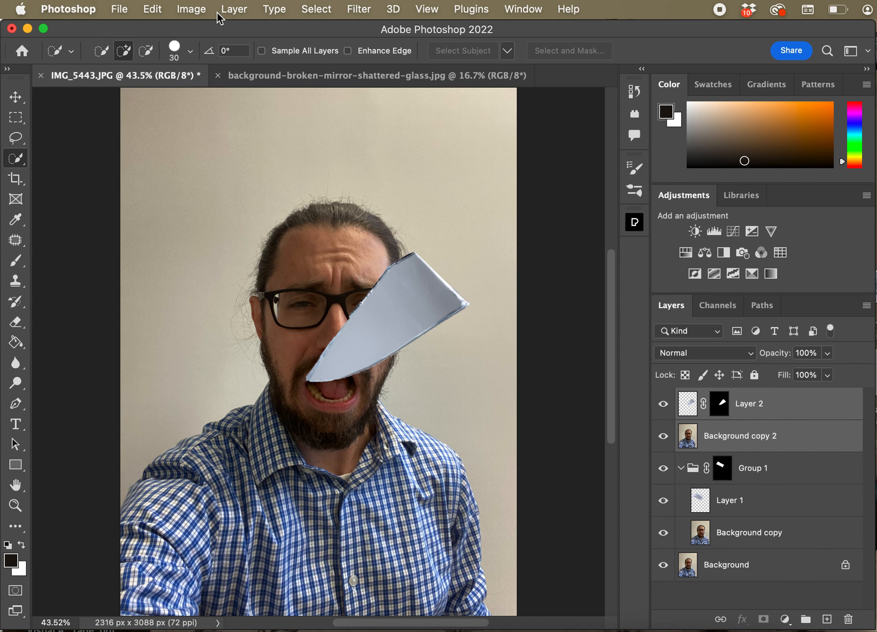
left_click(230, 10)
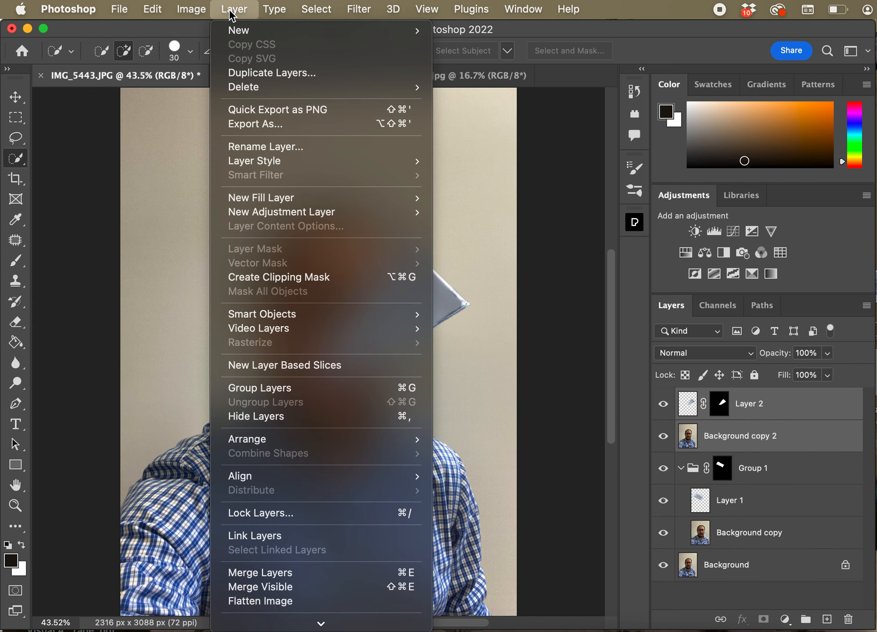
left_click(283, 386)
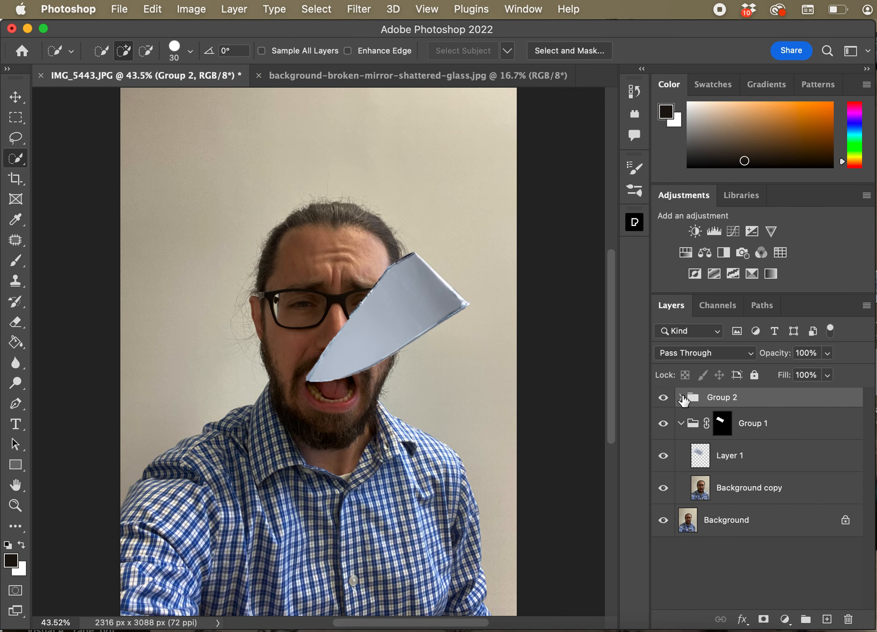
- Transfer Layer 2's mask onto Group 2 and set Layer 2's blending mode to Hard Light
left_click(681, 398)
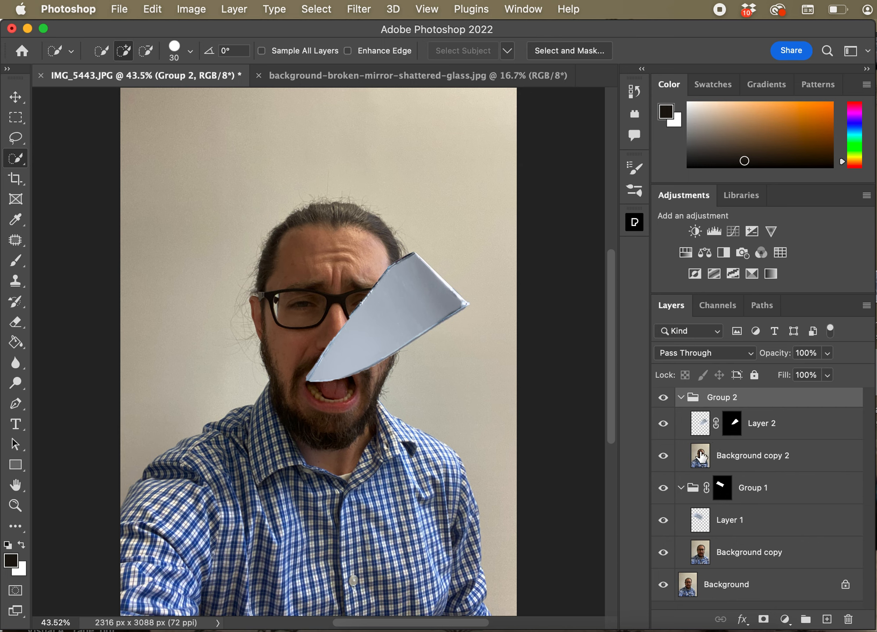
left_click(734, 424)
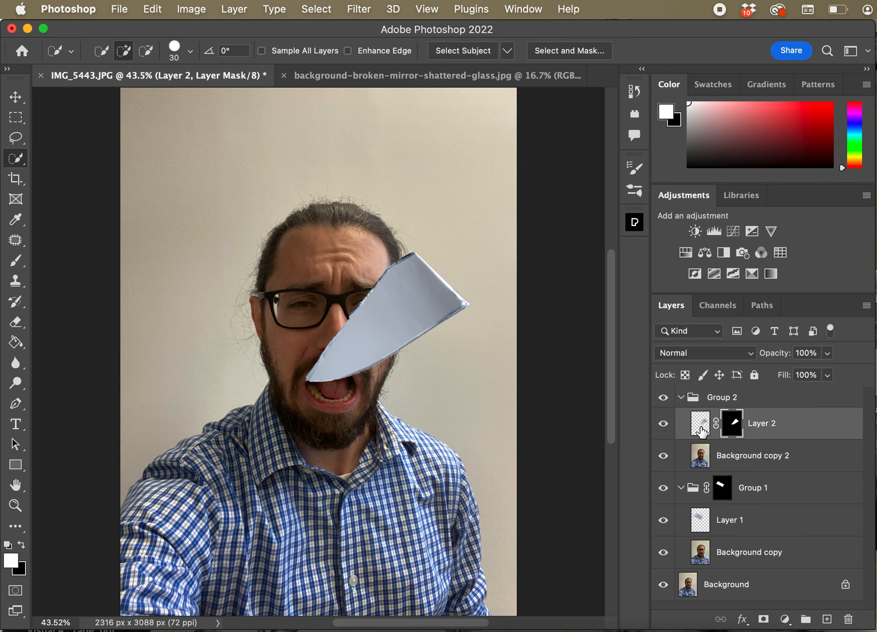
left_click_drag(733, 432, 742, 398)
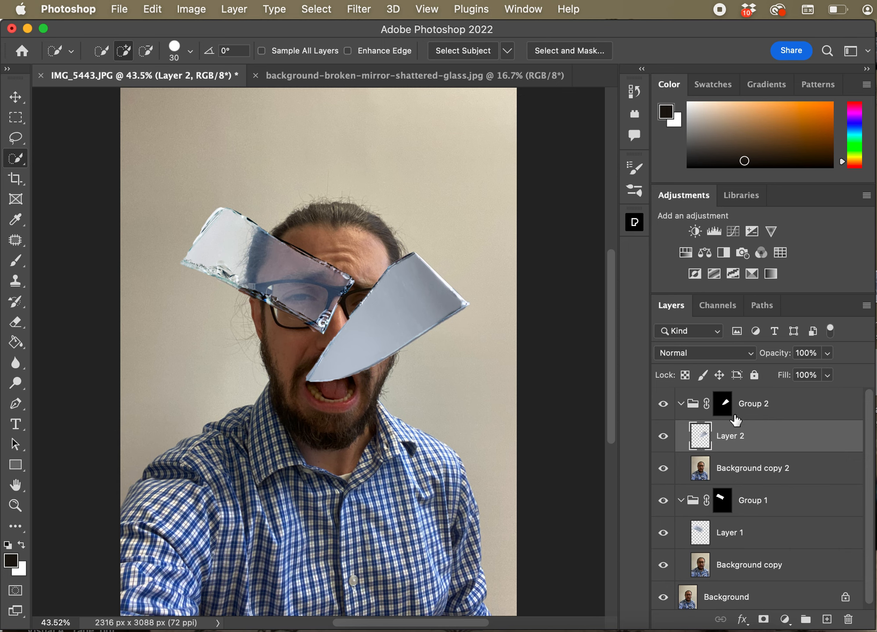
left_click(749, 360)
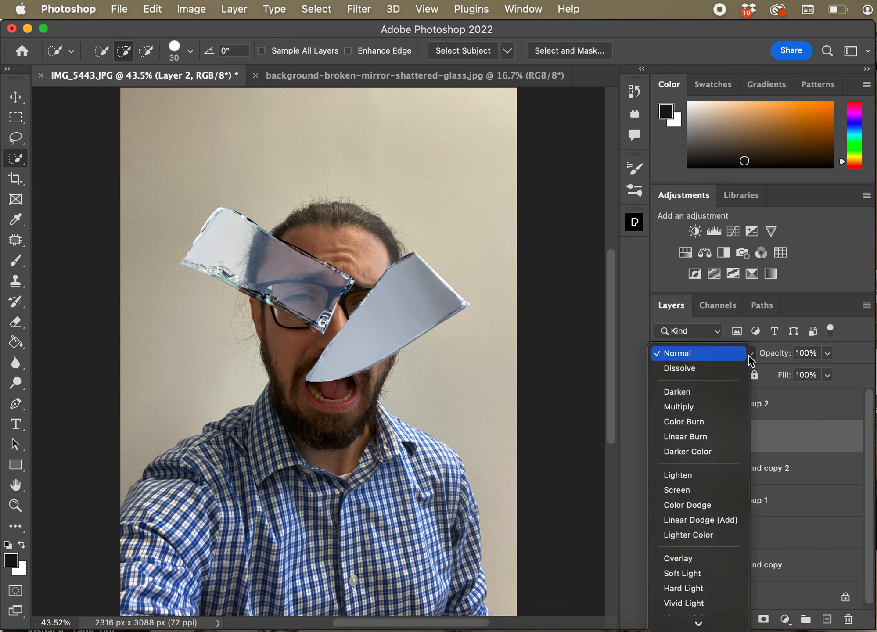
left_click(704, 588)
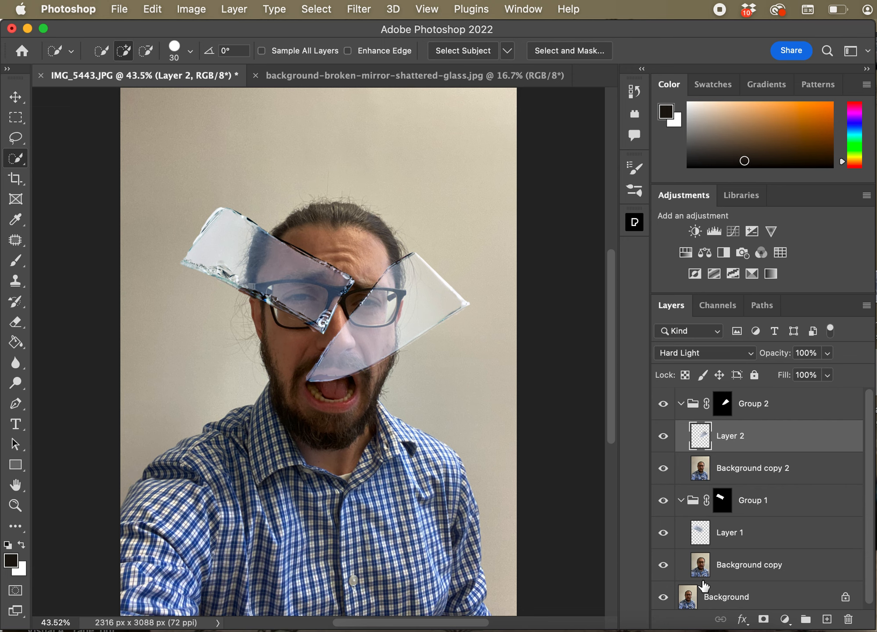
- Free Transform Background copy 2 to enlarge it to about 106% width and 107% height, and apply the transform
left_click(712, 473)
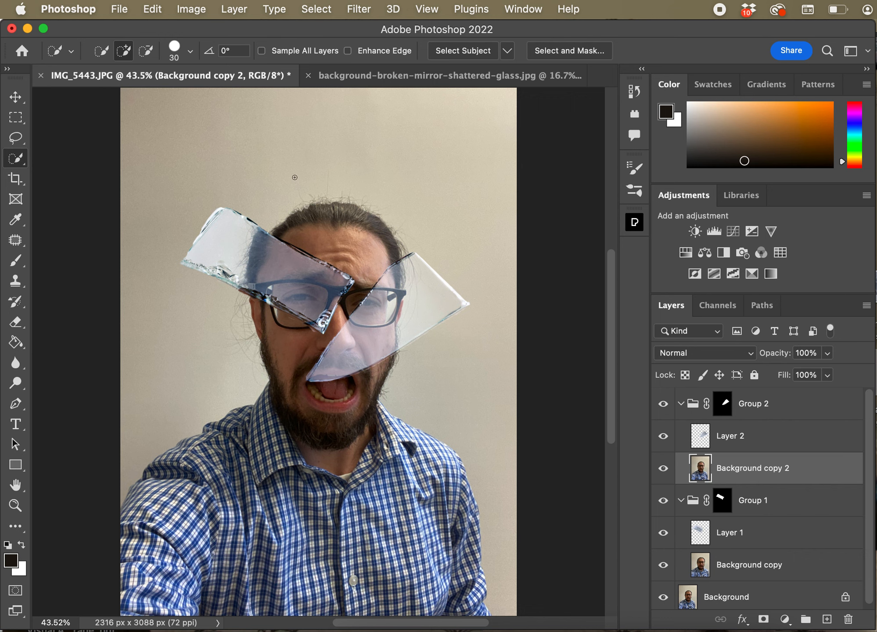
left_click(153, 9)
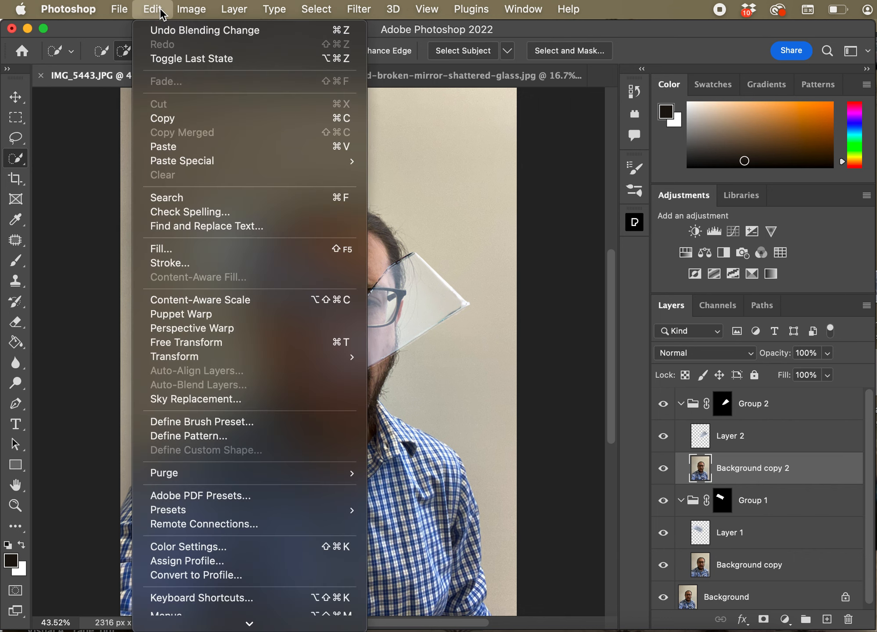
left_click(177, 345)
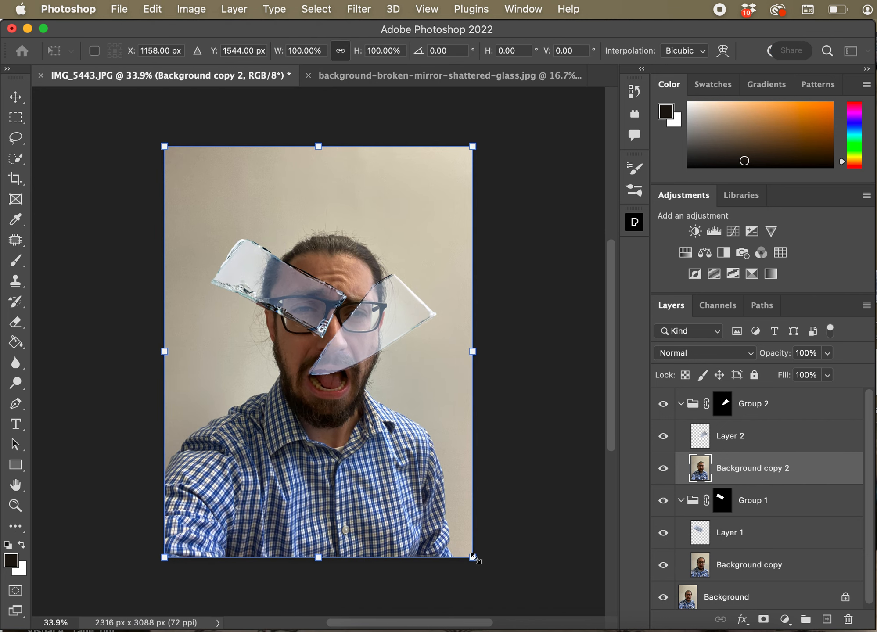
mouse_move(473, 557)
left_mouse_down()
mouse_move(491, 585)
mouse_move(482, 571)
left_mouse_up()
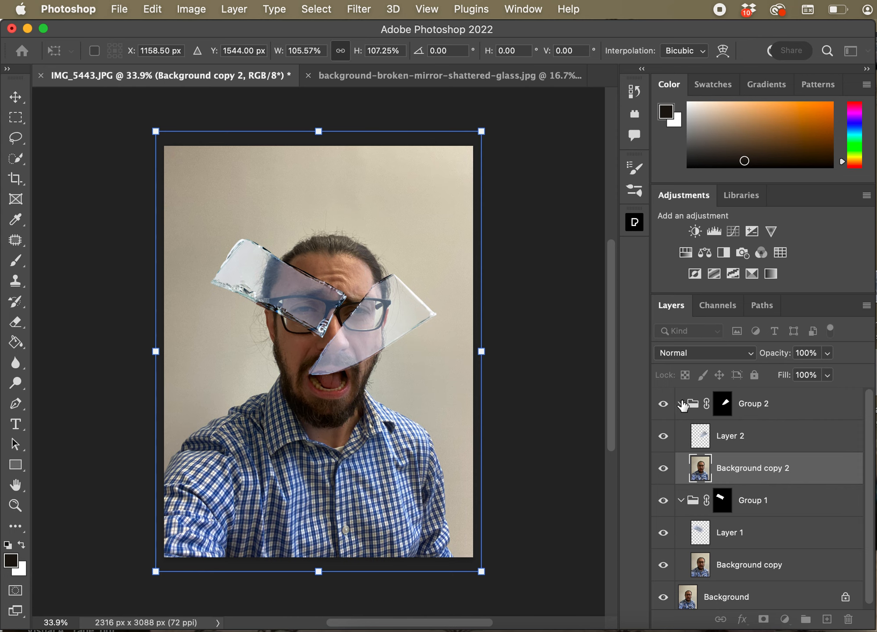
left_click(16, 98)
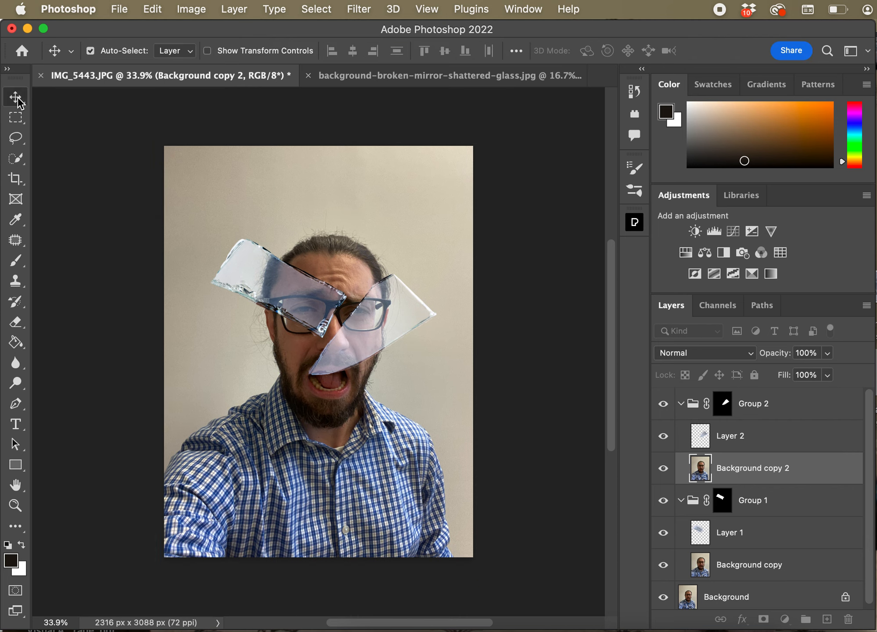
- In background-broken-mirror-shattered-glass.jpg, lasso the shard near the image's lower-left corner and copy it
left_click(357, 79)
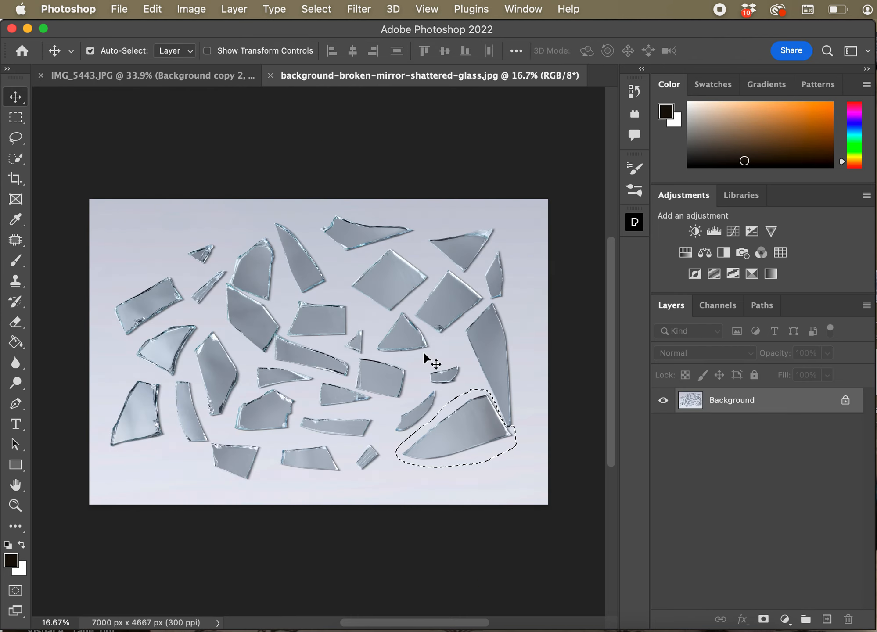
key("l")
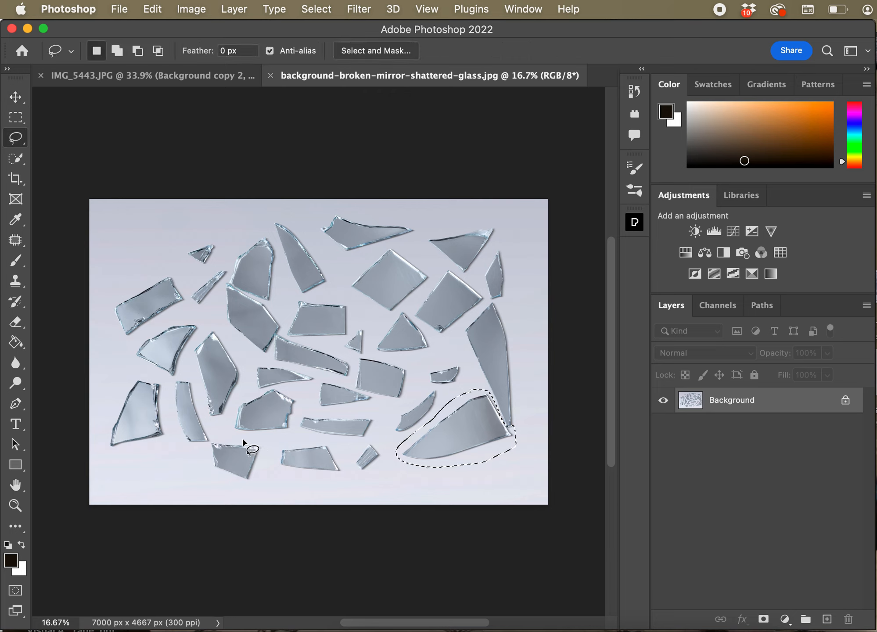
mouse_move(139, 375)
left_mouse_down()
mouse_move(100, 416)
mouse_move(96, 452)
left_mouse_up()
mouse_move(155, 464)
left_mouse_down()
mouse_move(171, 402)
mouse_move(163, 376)
mouse_move(137, 375)
left_mouse_up()
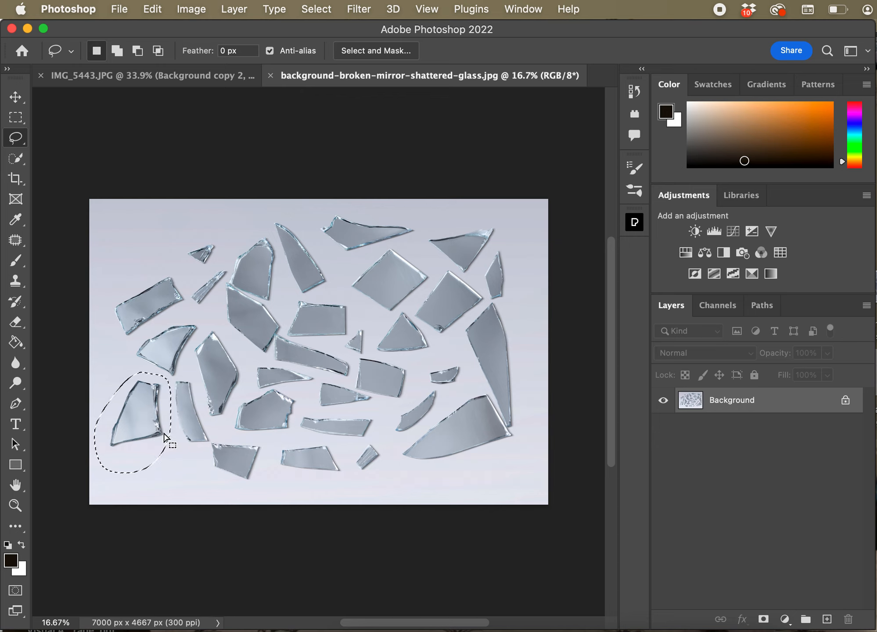
- Paste the copied shard into IMG_5443.JPG, accepting the profile conversion, and move its layer out of Group 2 to the top of the stack
left_click(137, 75)
key("super+v")
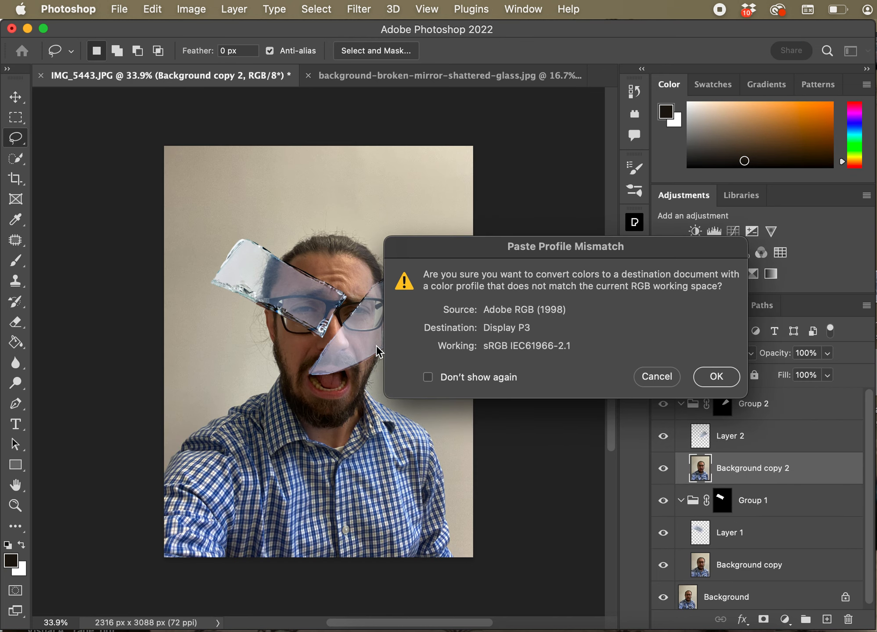
left_click(735, 377)
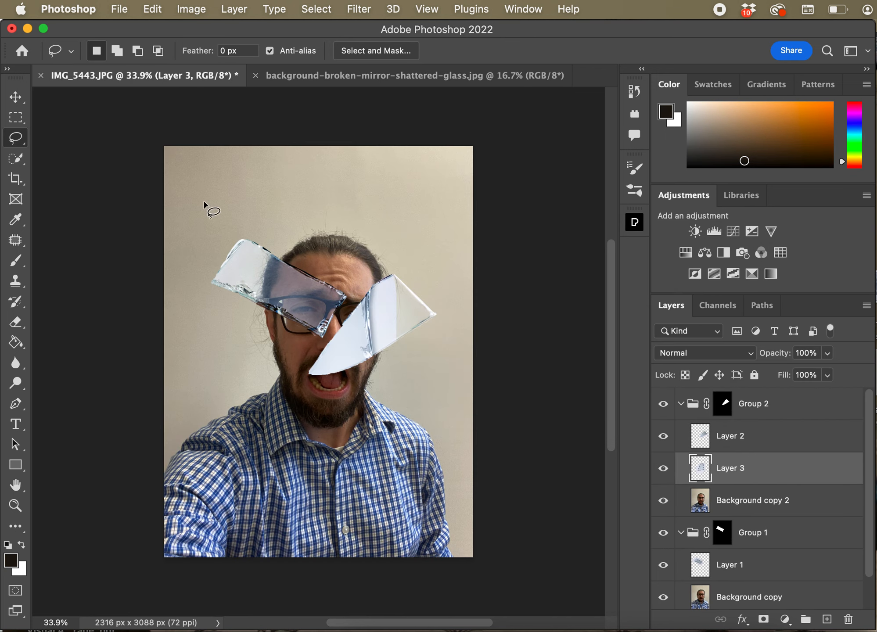
left_click_drag(740, 472, 742, 392)
- Free Transform the third shard: rotate it about -148°, scale it to about 79% width and 88% height, and place it over the cheek beneath the first shard
key("v")
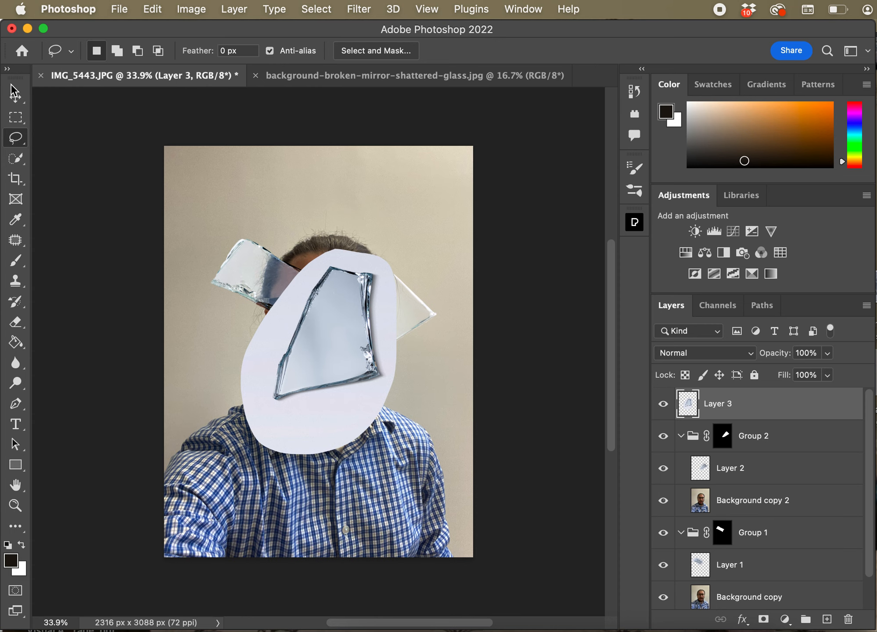
mouse_move(309, 362)
left_mouse_down()
mouse_move(310, 400)
mouse_move(288, 411)
mouse_move(294, 452)
left_mouse_up()
left_click(152, 10)
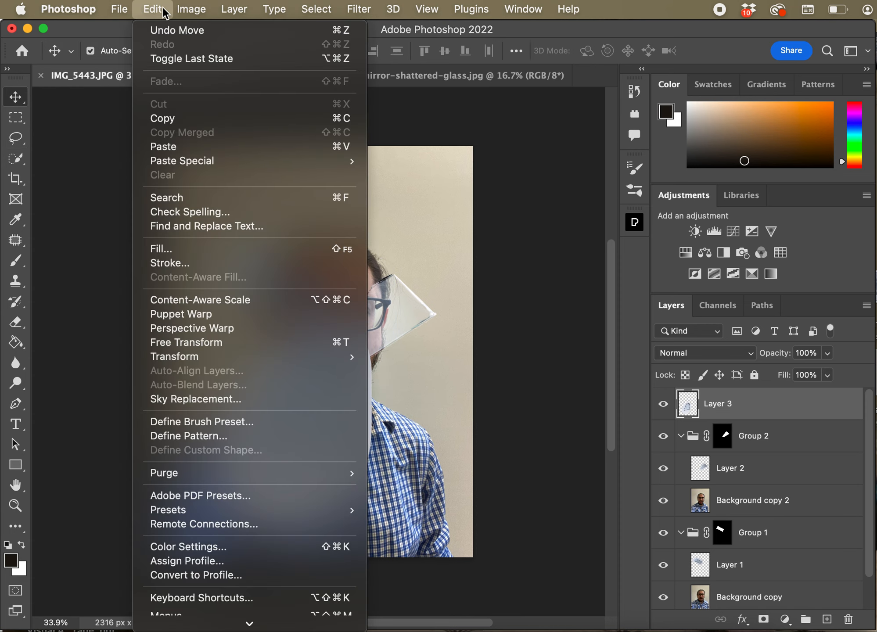
left_click(224, 340)
left_click_drag(388, 322, 219, 384)
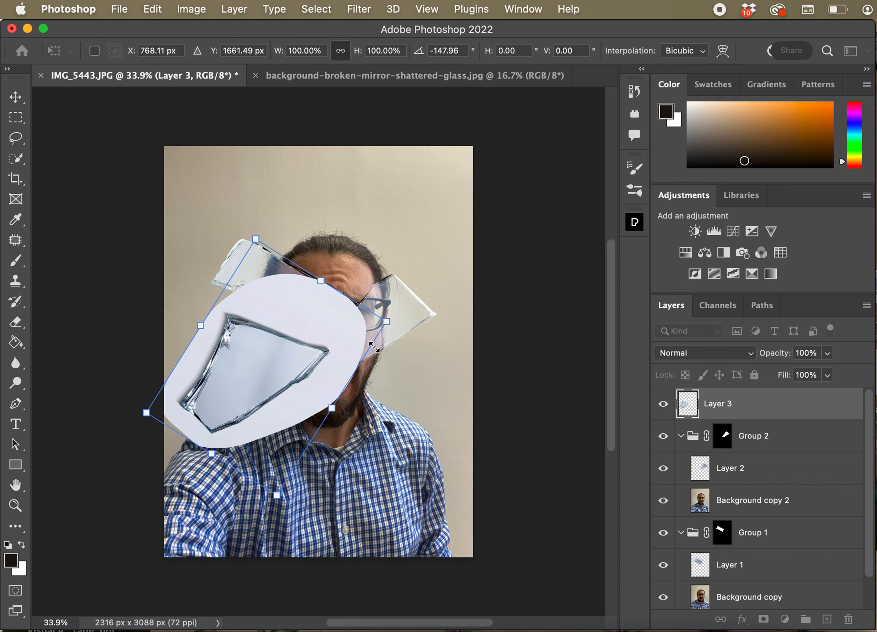
left_click_drag(386, 323, 347, 325)
left_click_drag(282, 368, 303, 357)
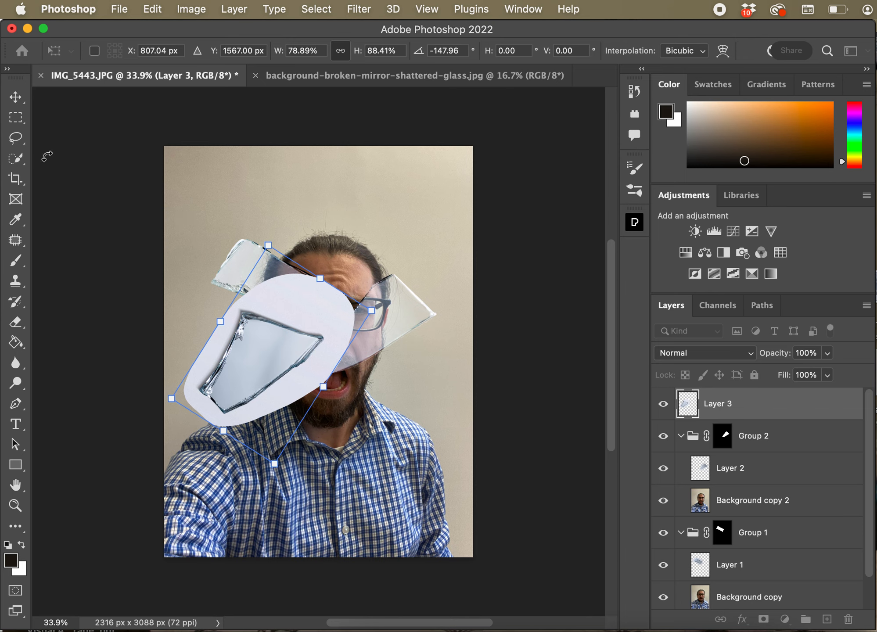
- Apply the transform, select the third shard's glass with the Quick Selection tool, and turn the selection into a layer mask on Layer 3
left_click(19, 160)
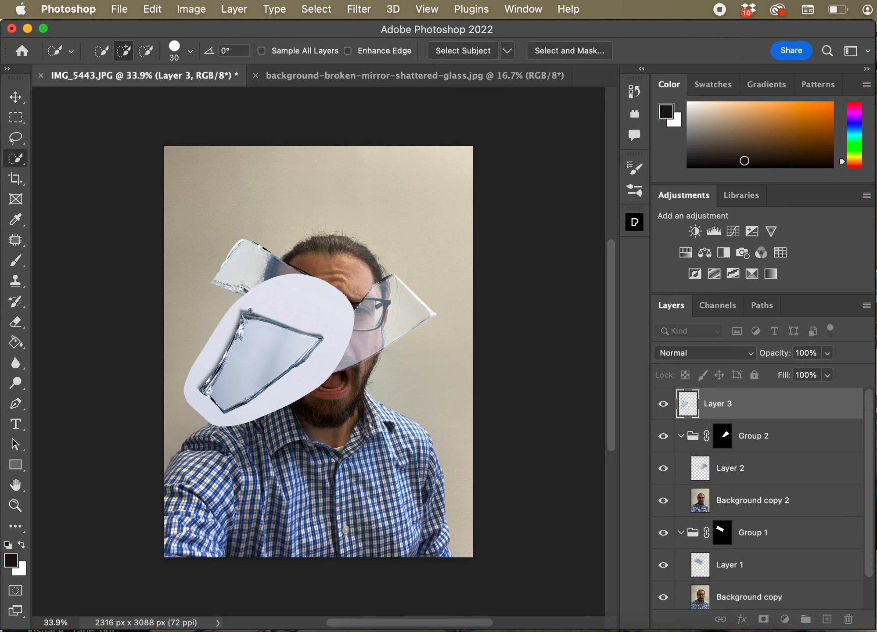
left_click_drag(248, 314, 237, 353)
left_click_drag(214, 375, 209, 389)
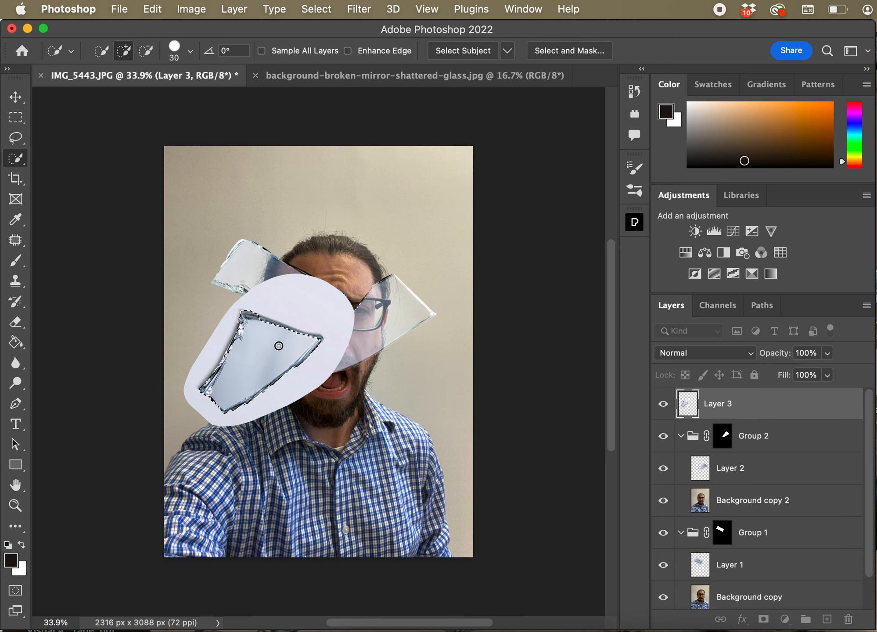
mouse_move(301, 332)
left_mouse_down()
mouse_move(313, 337)
mouse_move(261, 319)
mouse_move(272, 323)
left_mouse_up()
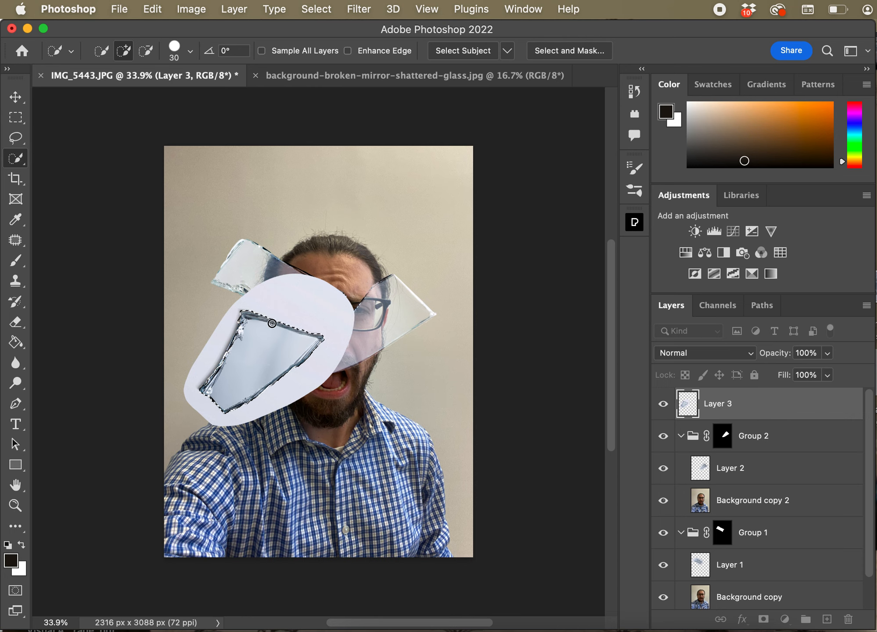
left_click(763, 619)
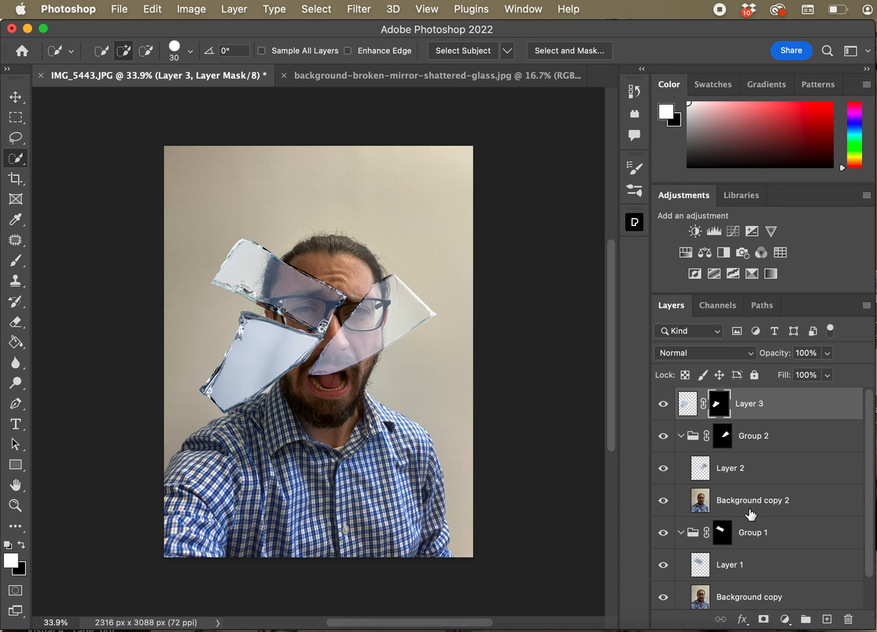
- Make a third duplicate of the Background layer and move it directly beneath Layer 3
scroll(745, 575, "down", 1)
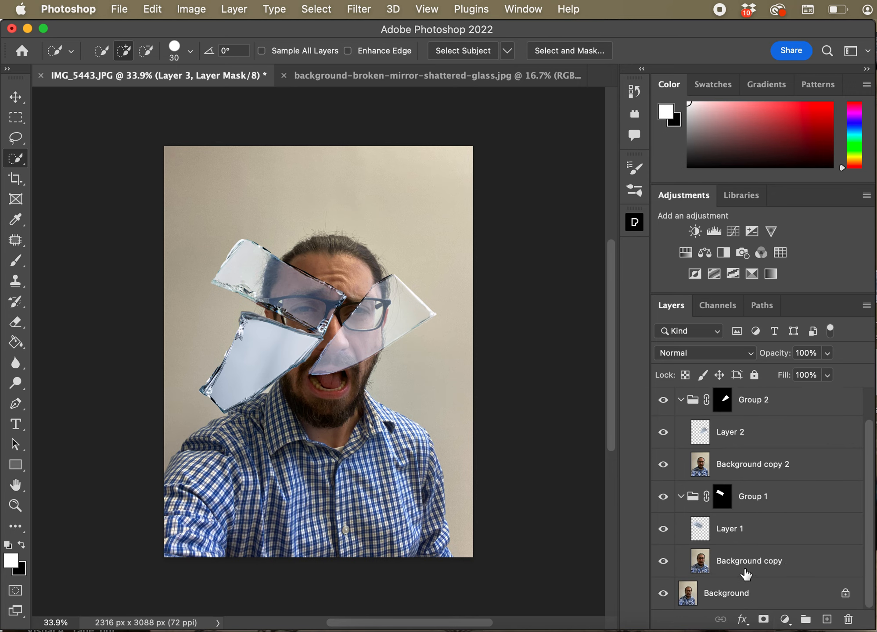
left_click(739, 597)
key("super+j")
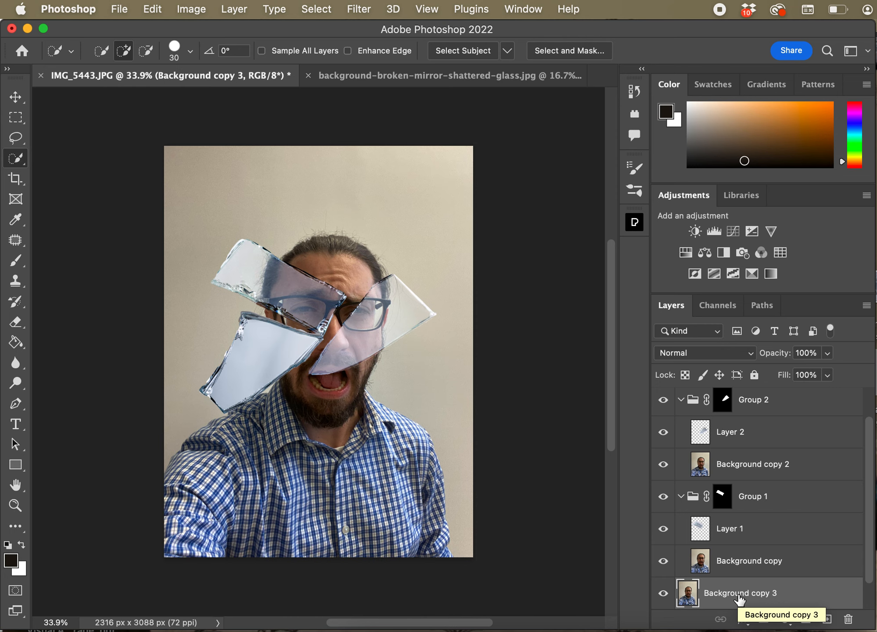
scroll(738, 599, "down", 1)
left_click_drag(741, 563, 761, 423)
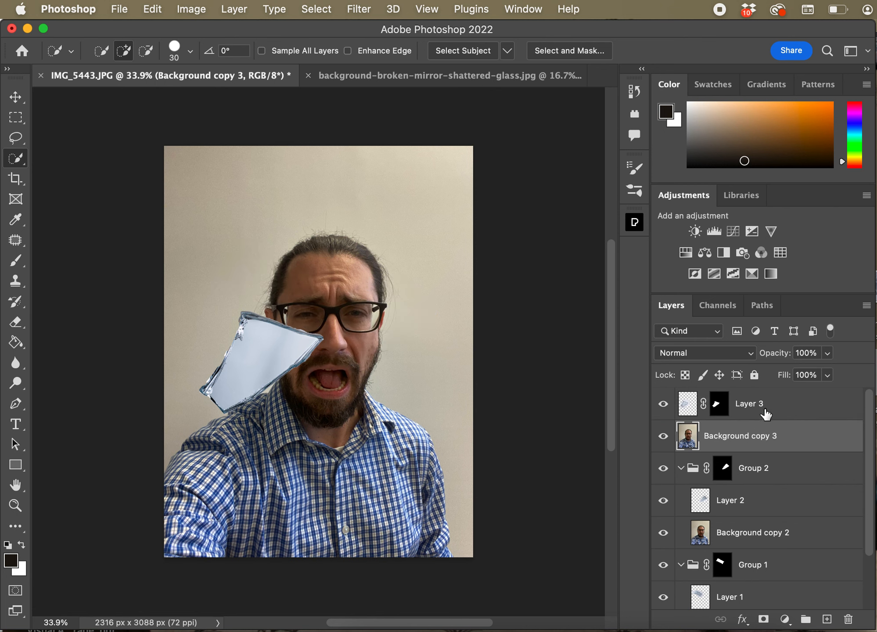
- Group Layer 3 together with Background copy 3
left_click(764, 414, "shift")
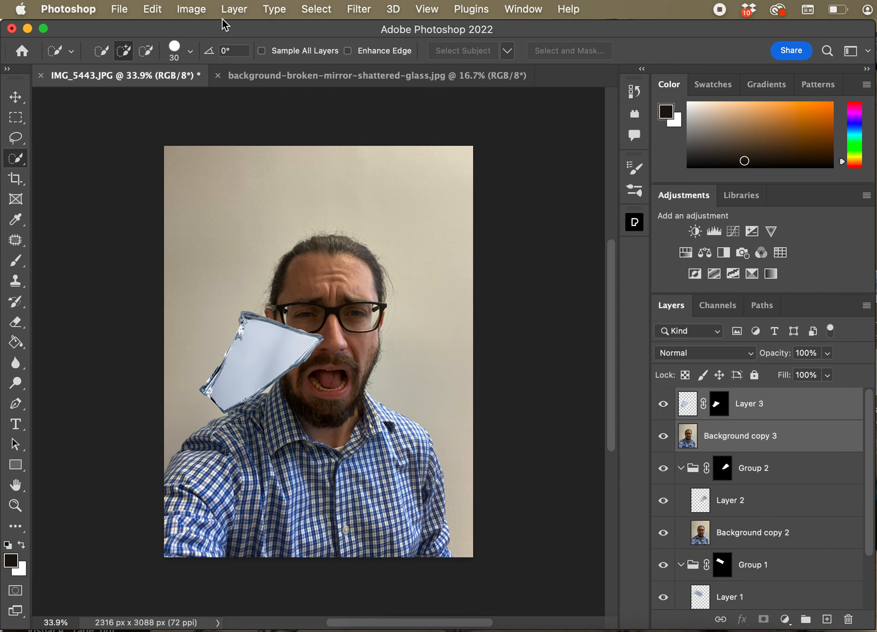
left_click(236, 10)
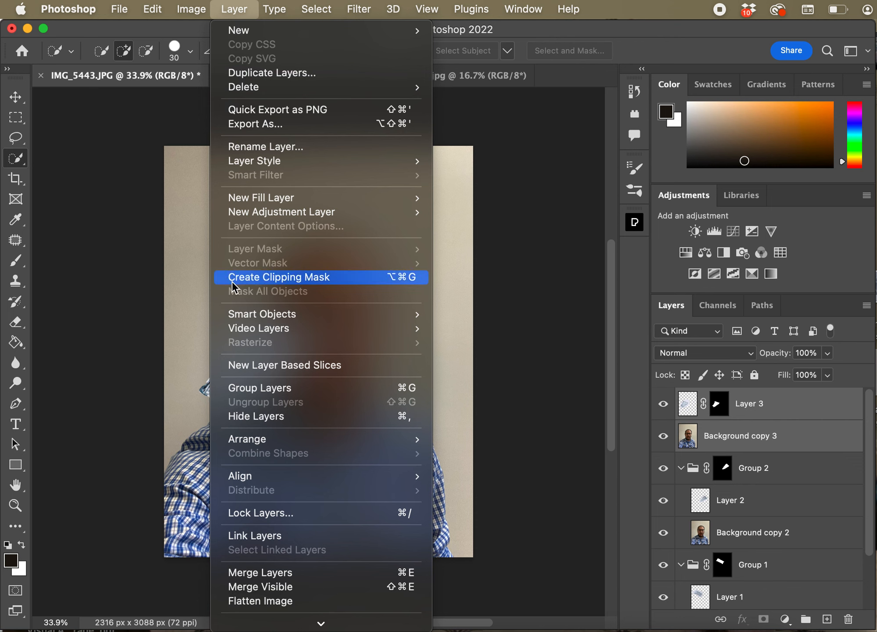
left_click(244, 388)
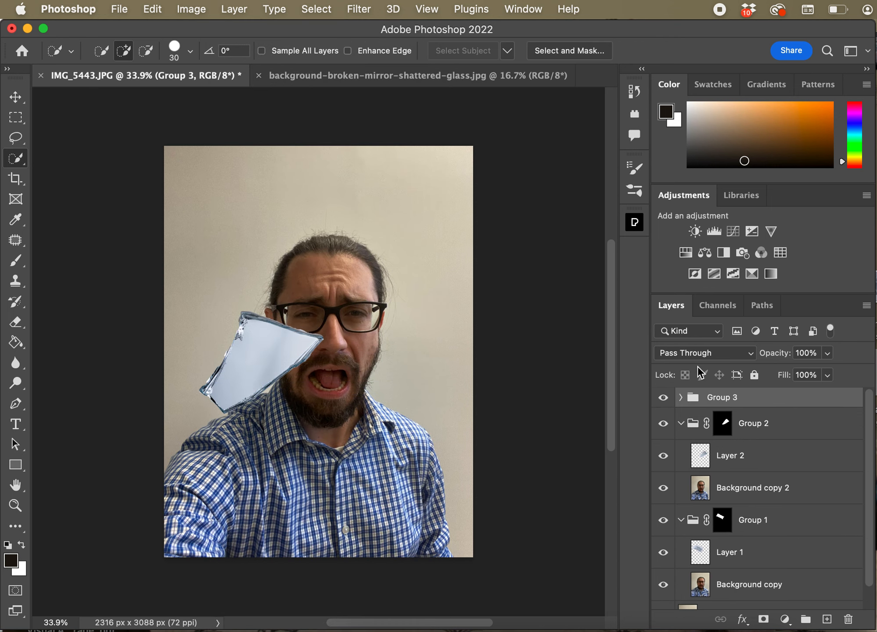
- Move Layer 3's mask onto Group 3 and set Layer 3's blend mode to Hard Light
left_click(680, 397)
left_click(732, 425)
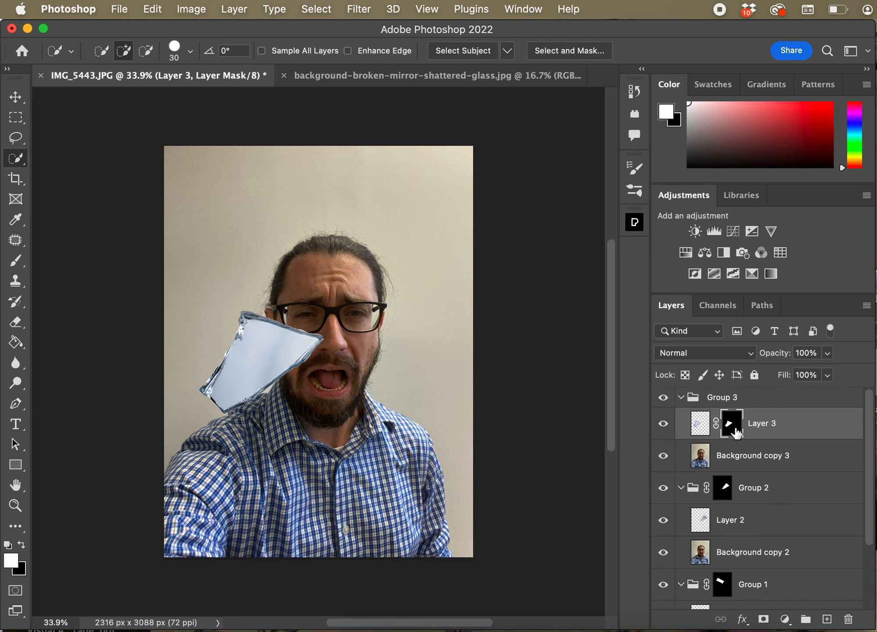
left_click_drag(731, 427, 732, 404)
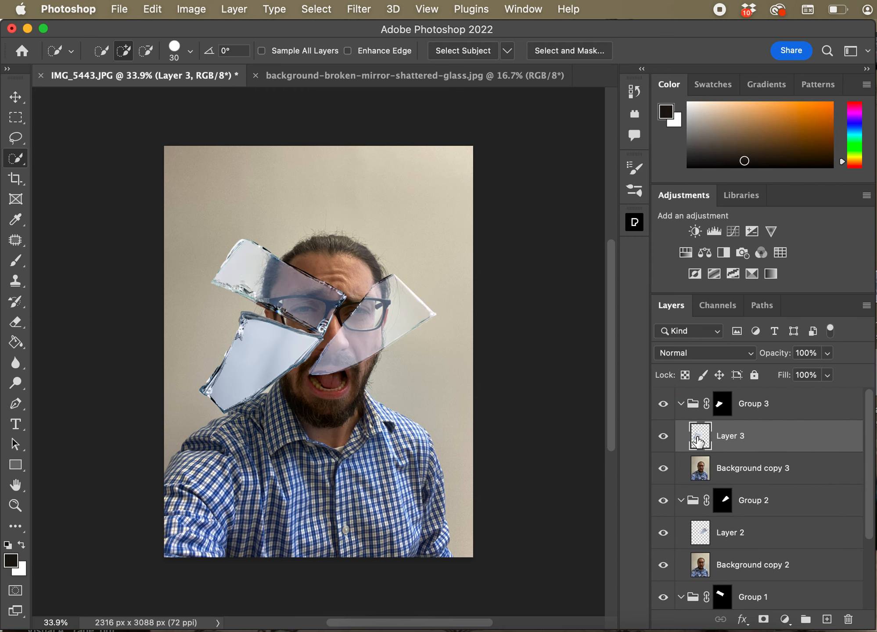
left_click(739, 356)
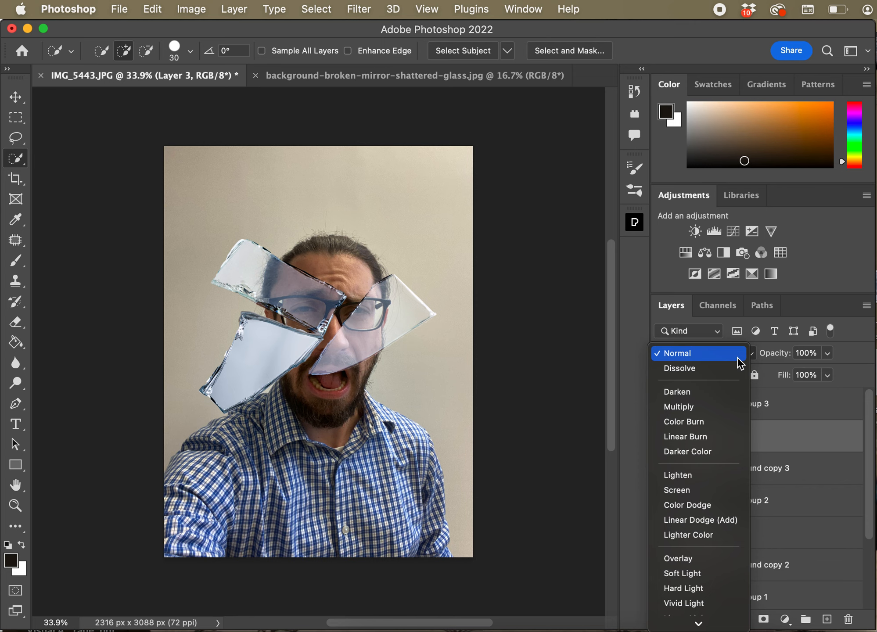
left_click(716, 589)
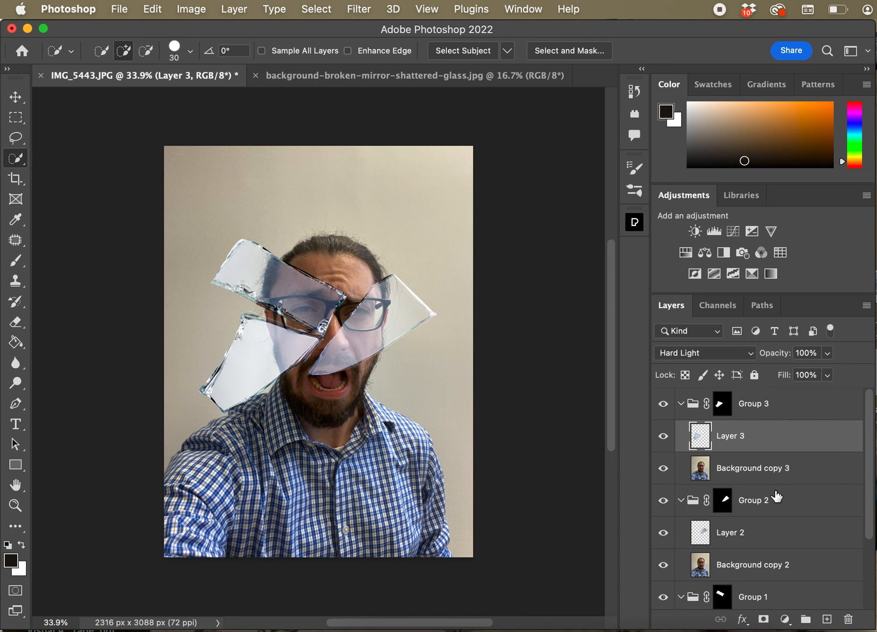
- Free Transform Background copy 3 about its centre to roughly 116% width and 107% height, and apply the transform
left_click(785, 471)
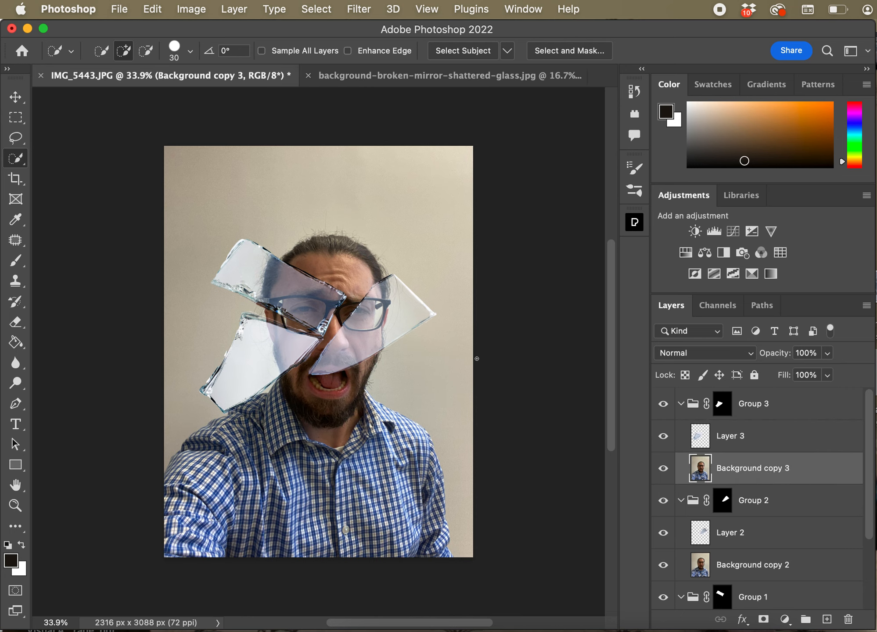
key("super+t")
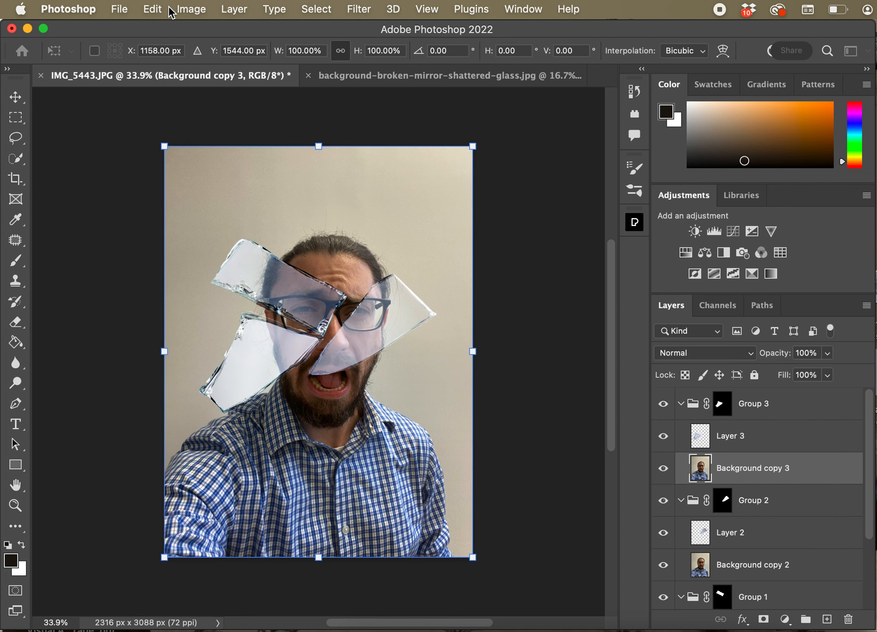
left_click(151, 10)
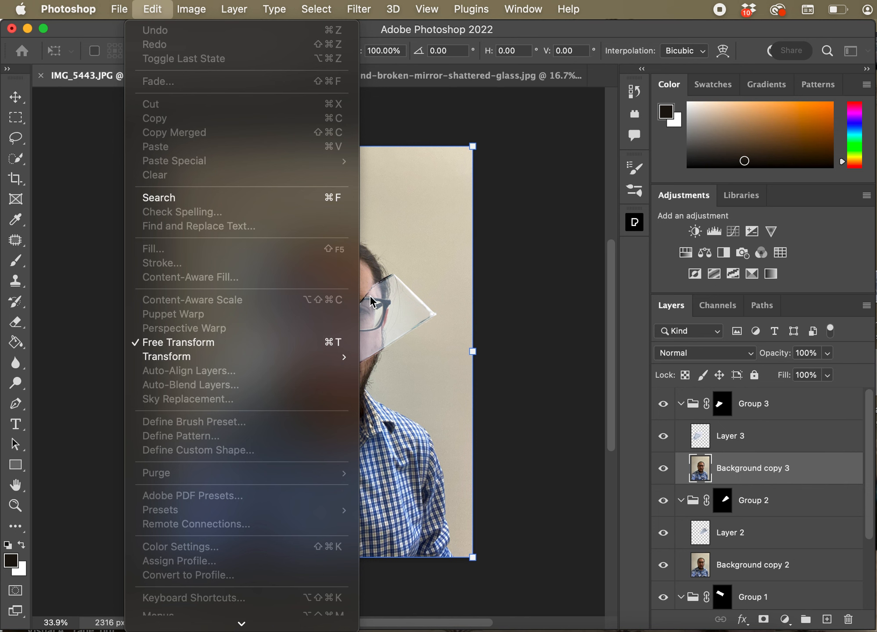
left_click(383, 306)
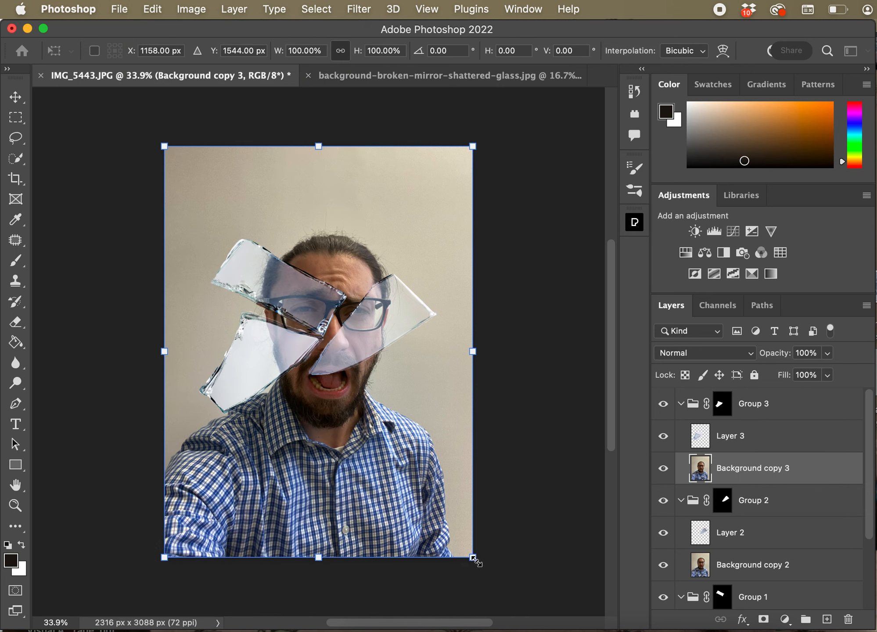
left_click_drag(474, 558, 495, 580)
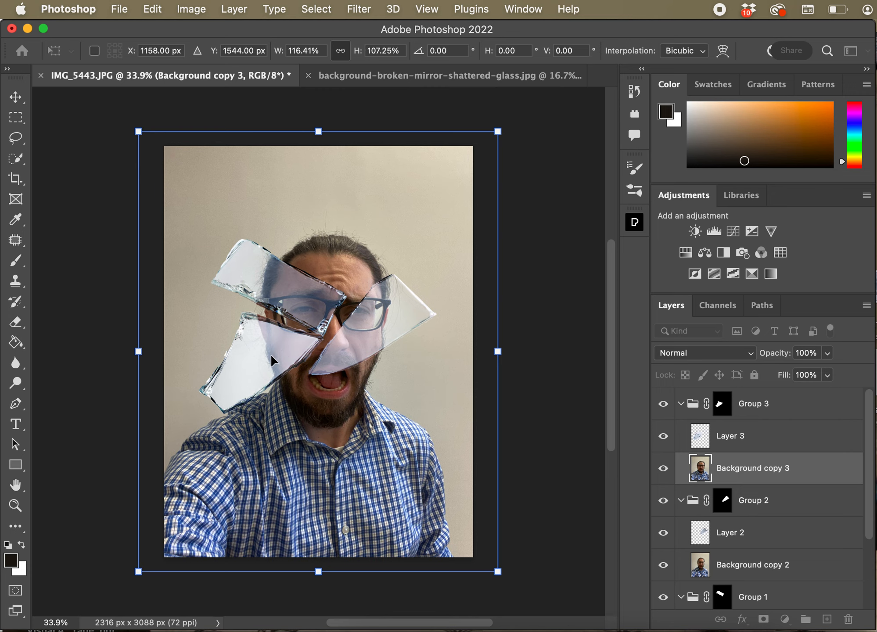
scroll(271, 353, "up", 3)
scroll(271, 353, "up", 3)
scroll(270, 354, "up", 1)
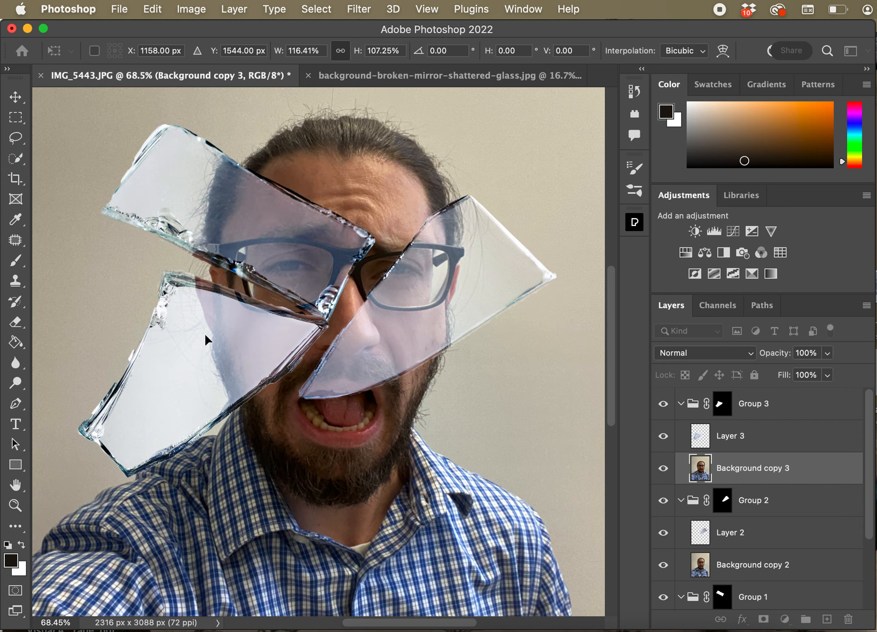
scroll(204, 333, "down", 4)
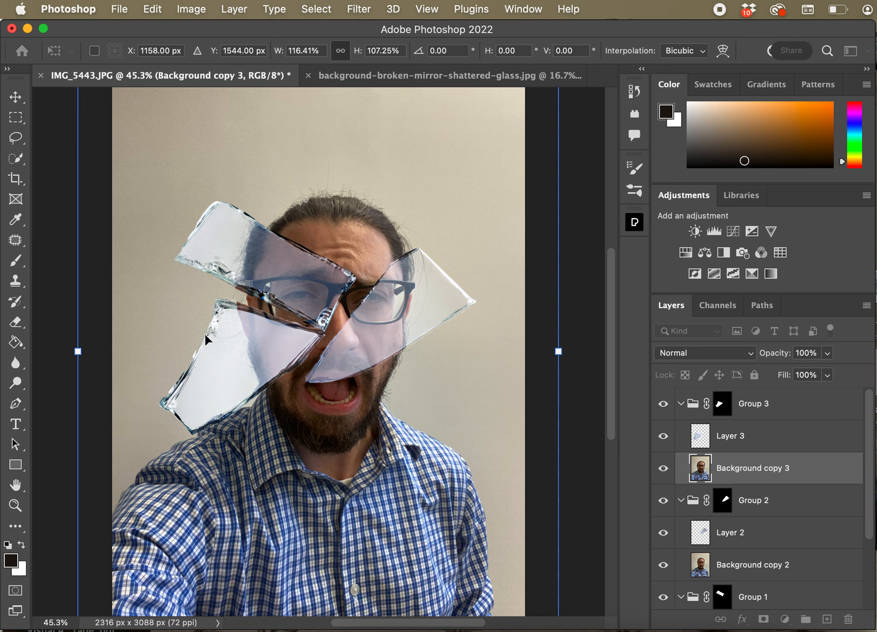
scroll(205, 333, "down", 1)
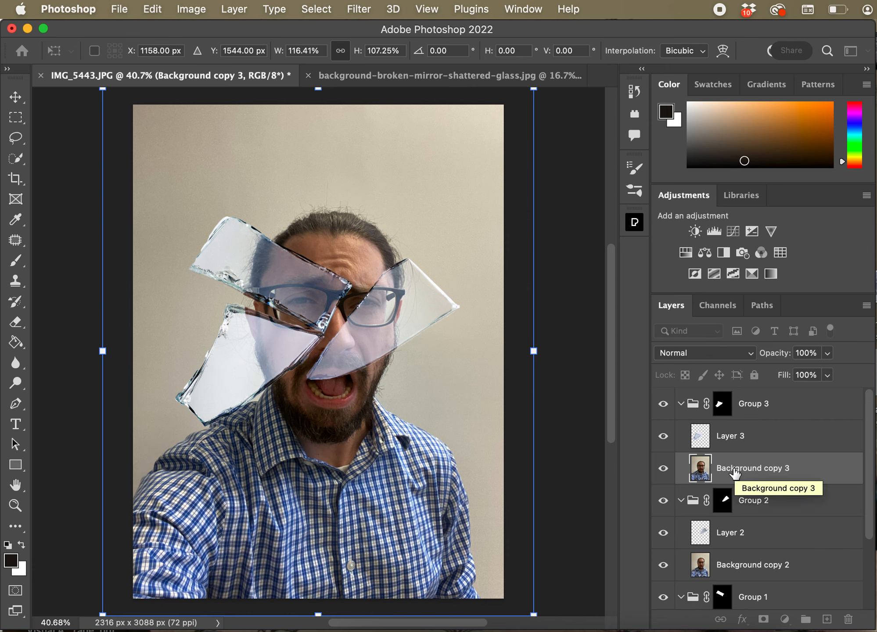
left_click(16, 100)
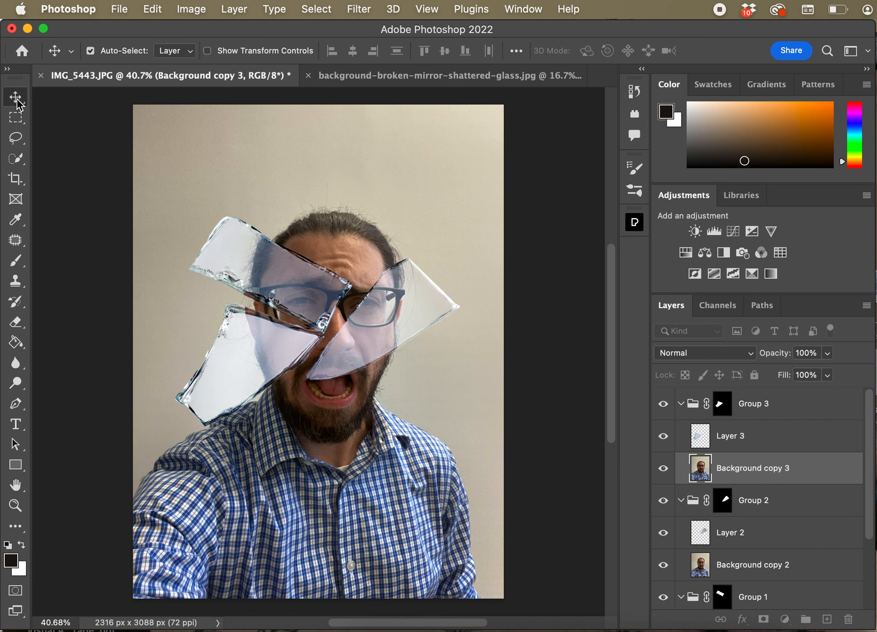
- Open the blending options of Group 3, enable a drop shadow, and show its settings
right_click(726, 440)
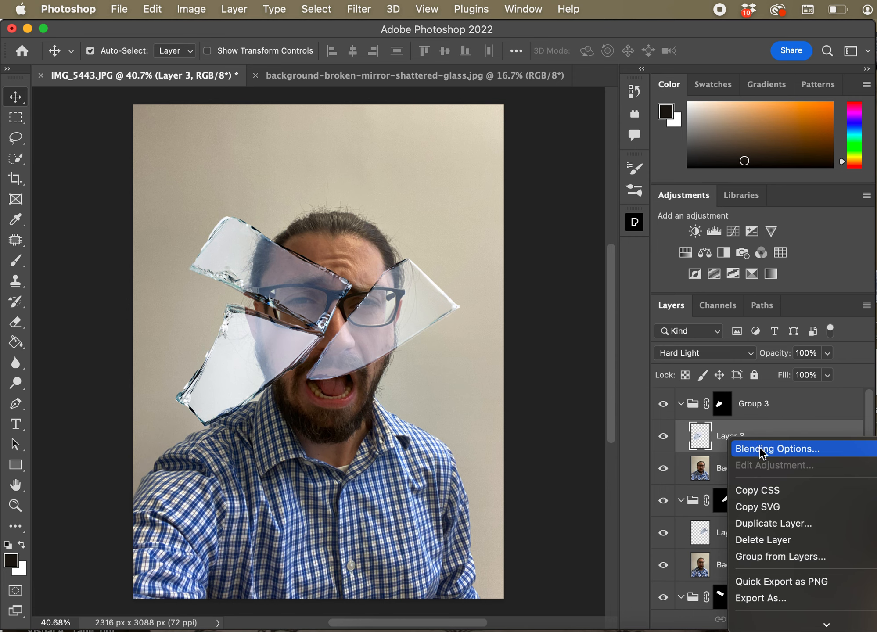
left_click(775, 406)
left_click(767, 411)
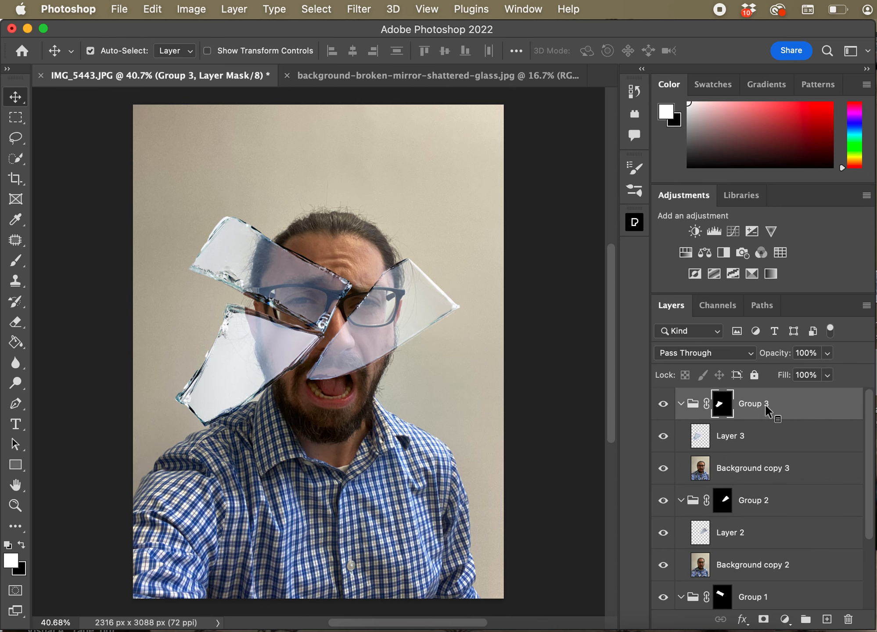
right_click(764, 403)
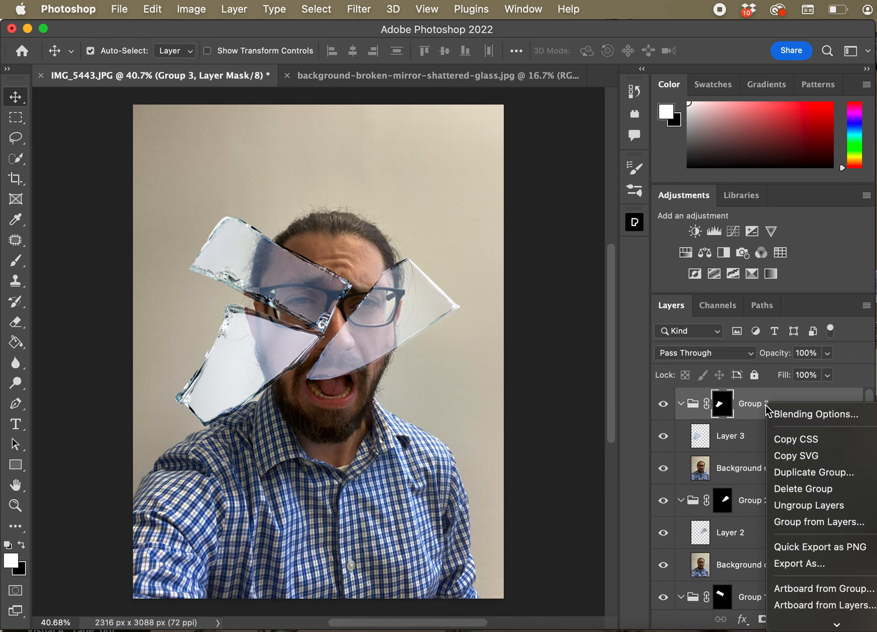
left_click(780, 413)
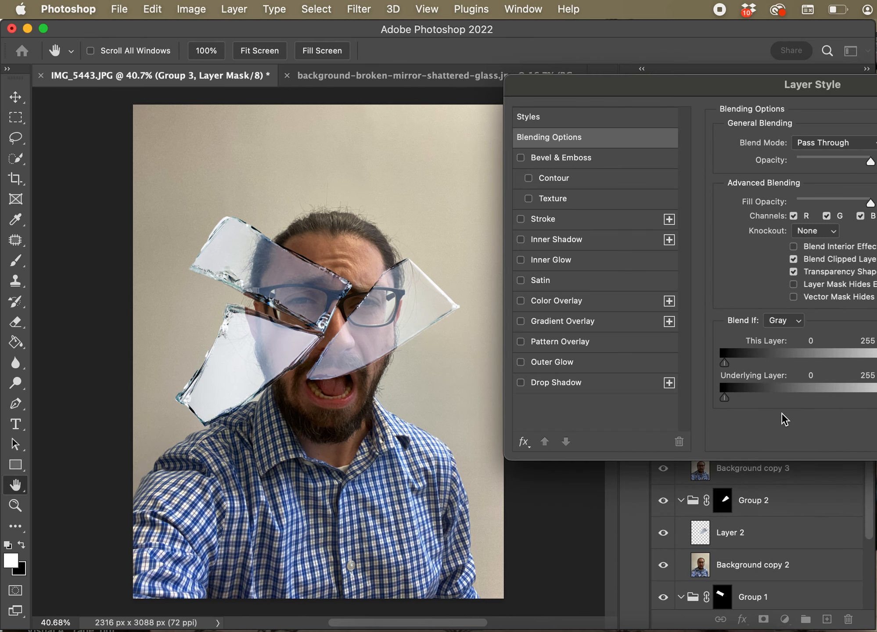
left_click(521, 383)
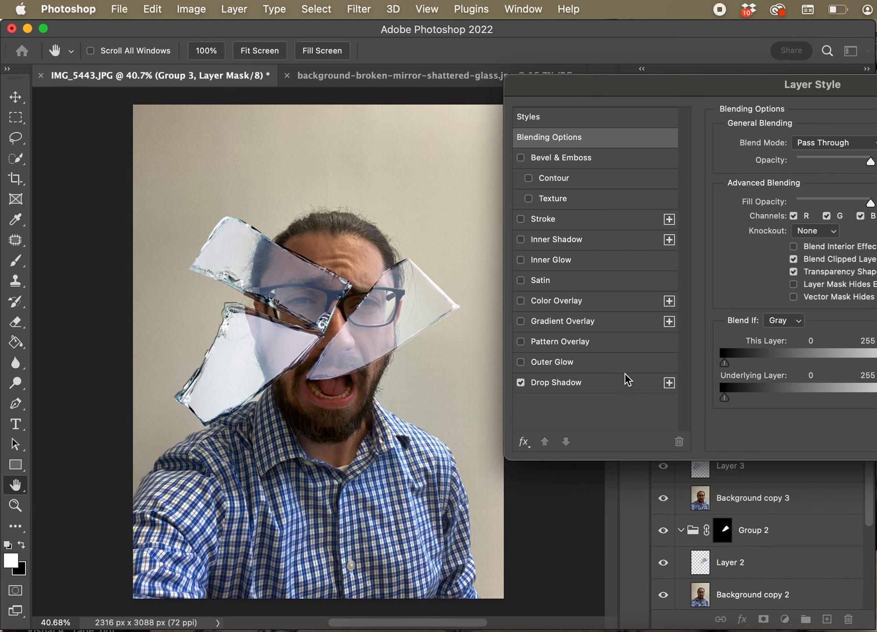
left_click(604, 380)
left_click_drag(818, 92, 551, 76)
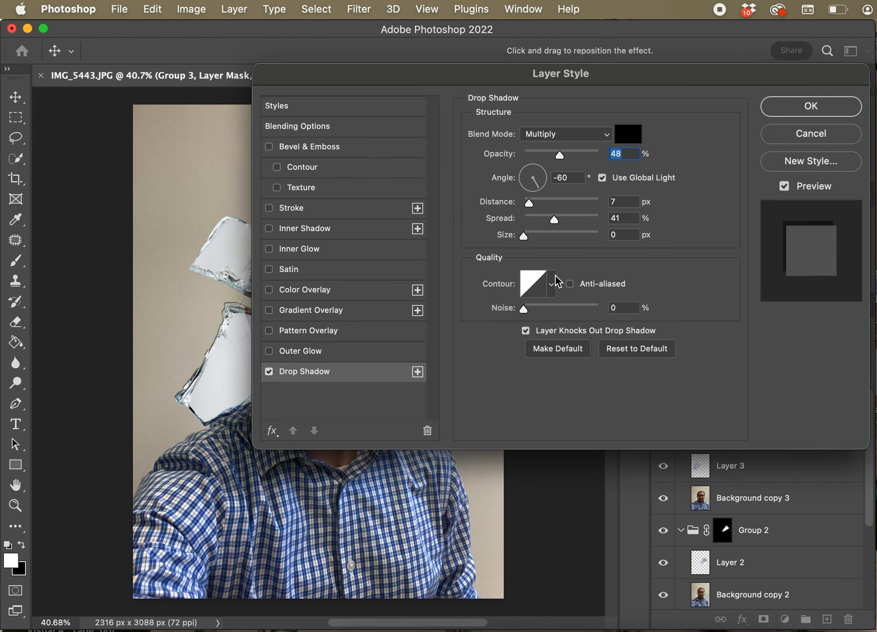
- Give Group 3's drop shadow a 9° angle, 41 px distance and 2 px size, save these settings as default, and apply the style
left_click_drag(528, 202, 545, 203)
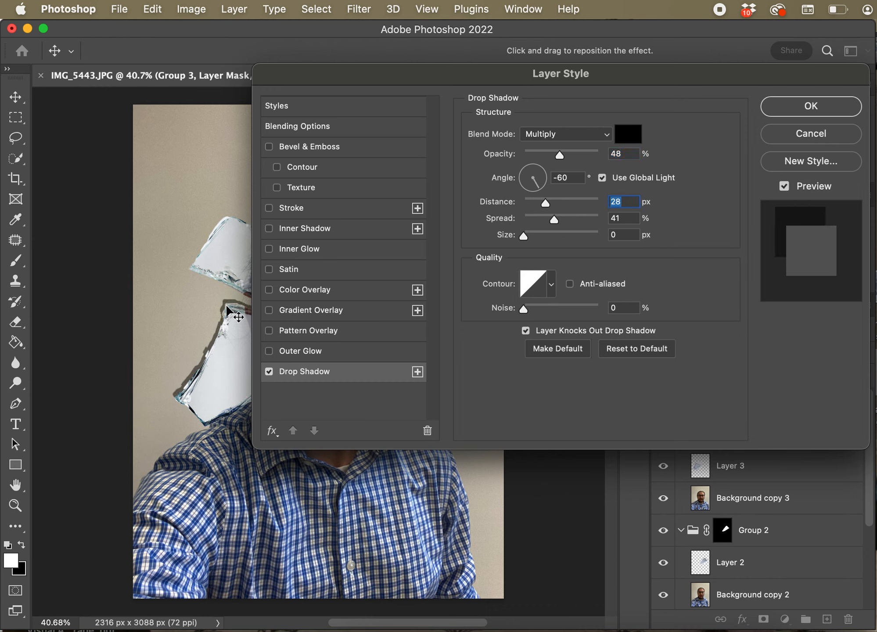
left_click_drag(540, 186, 548, 179)
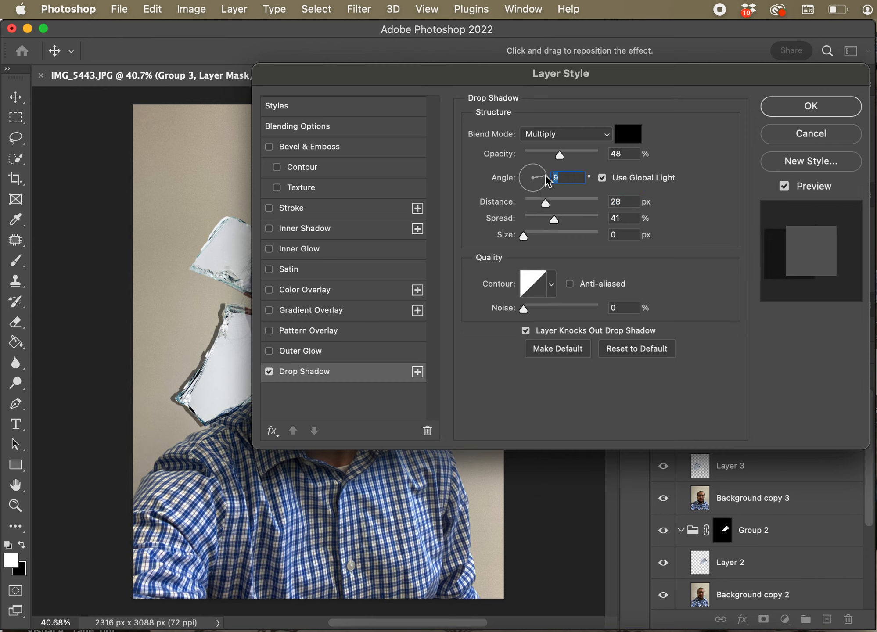
left_click(548, 205)
left_click_drag(559, 206, 525, 236)
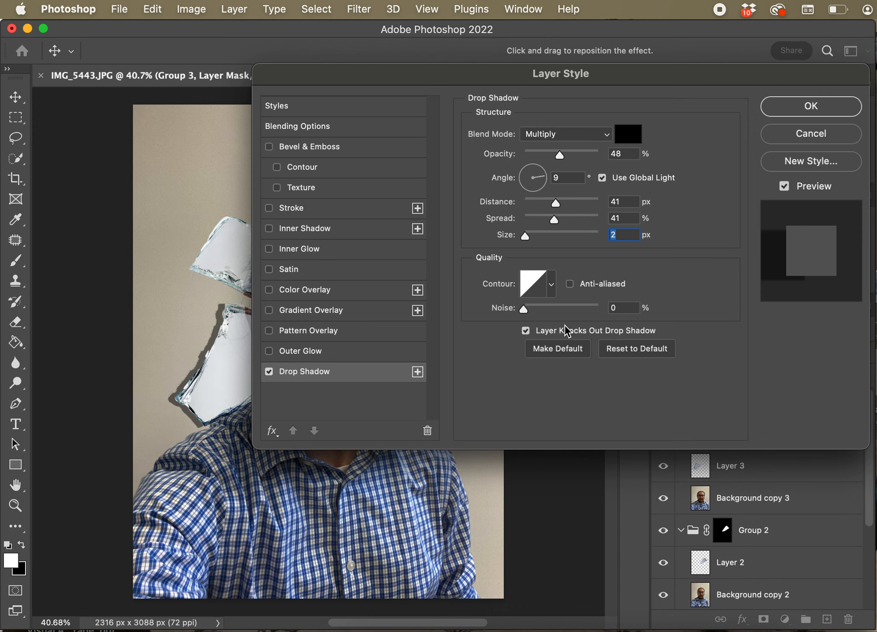
left_click(558, 347)
left_click(792, 108)
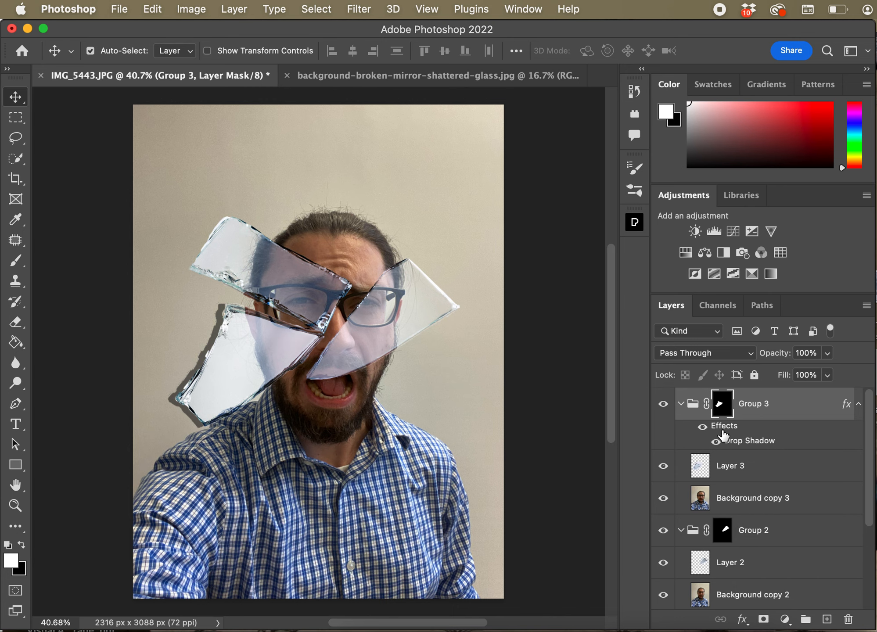
- Collapse Group 3 and apply a drop shadow to Group 2 using the saved default settings
left_click(680, 404)
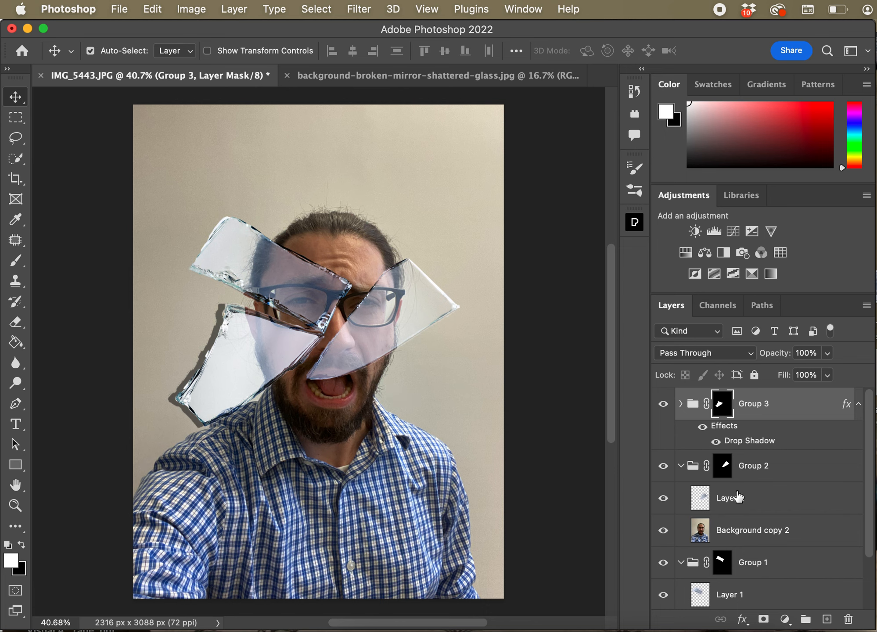
left_click(766, 472)
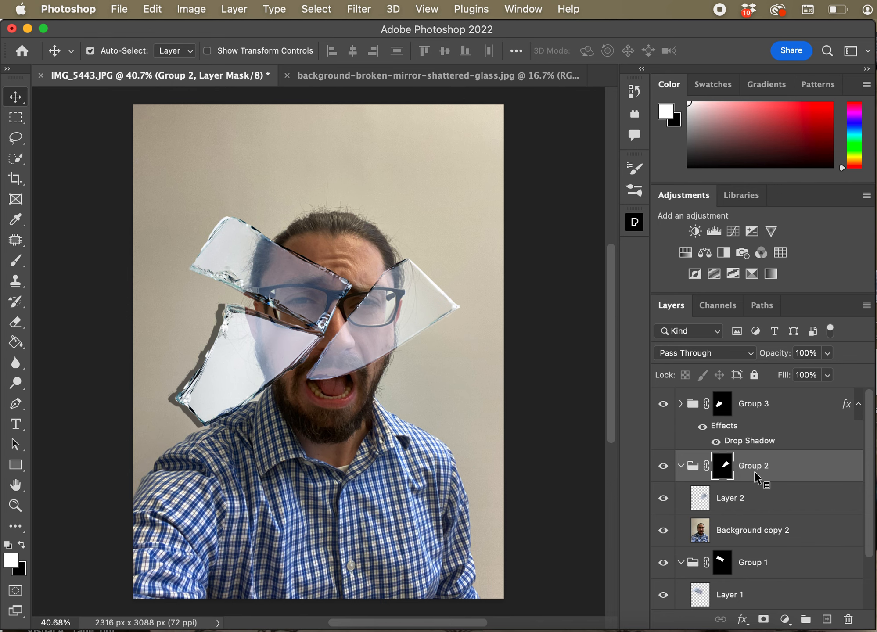
right_click(753, 469)
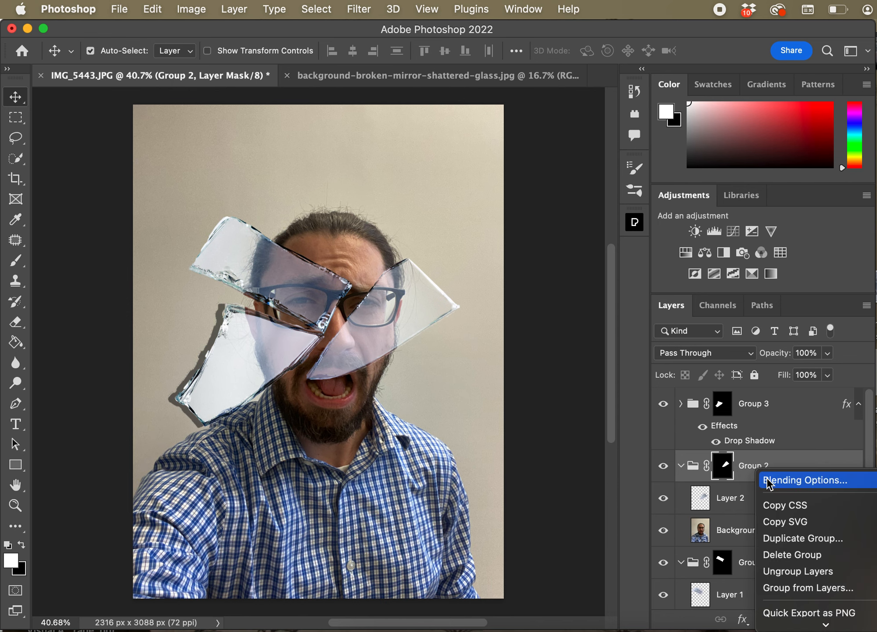
left_click(769, 481)
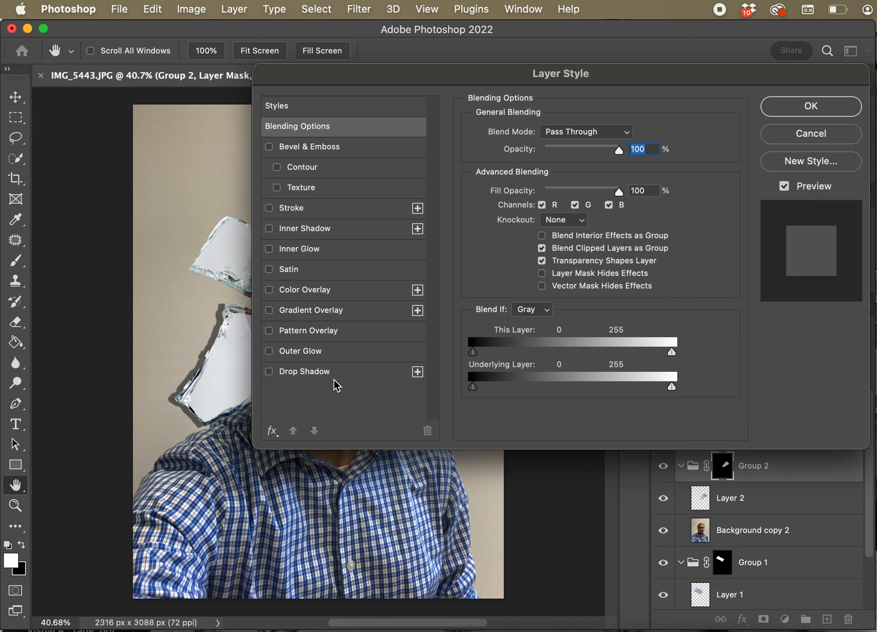
left_click(269, 372)
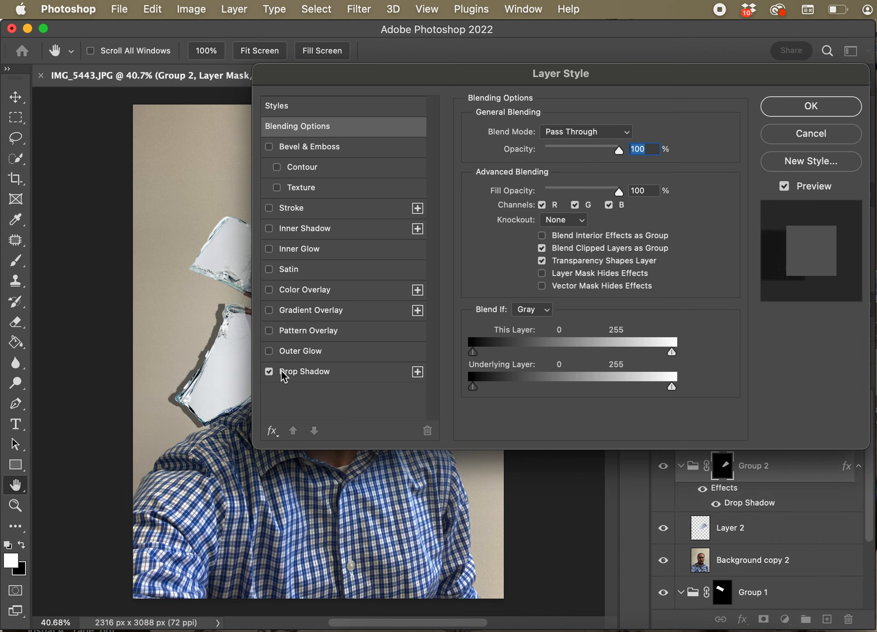
left_click(333, 371)
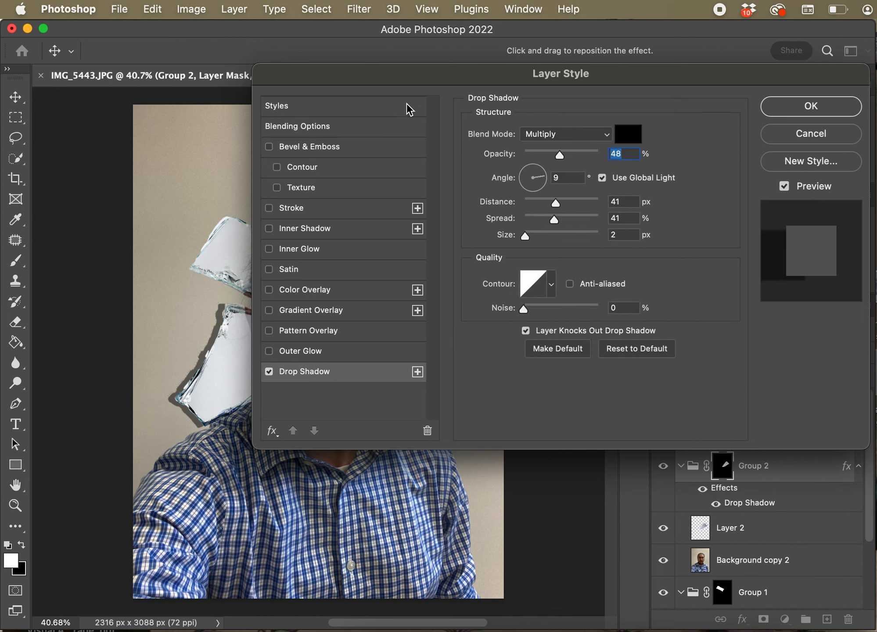
left_click_drag(411, 80, 615, 104)
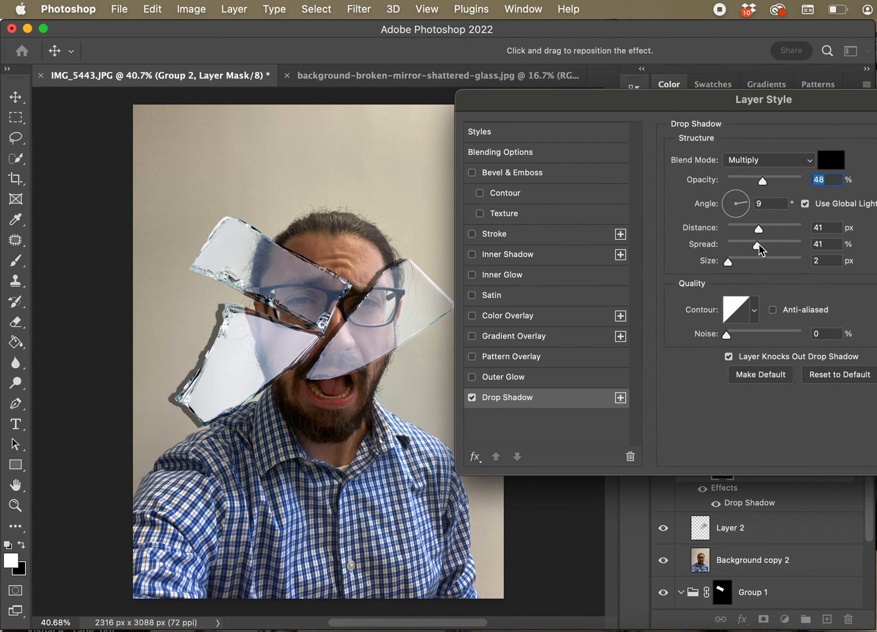
left_click_drag(766, 105, 578, 102)
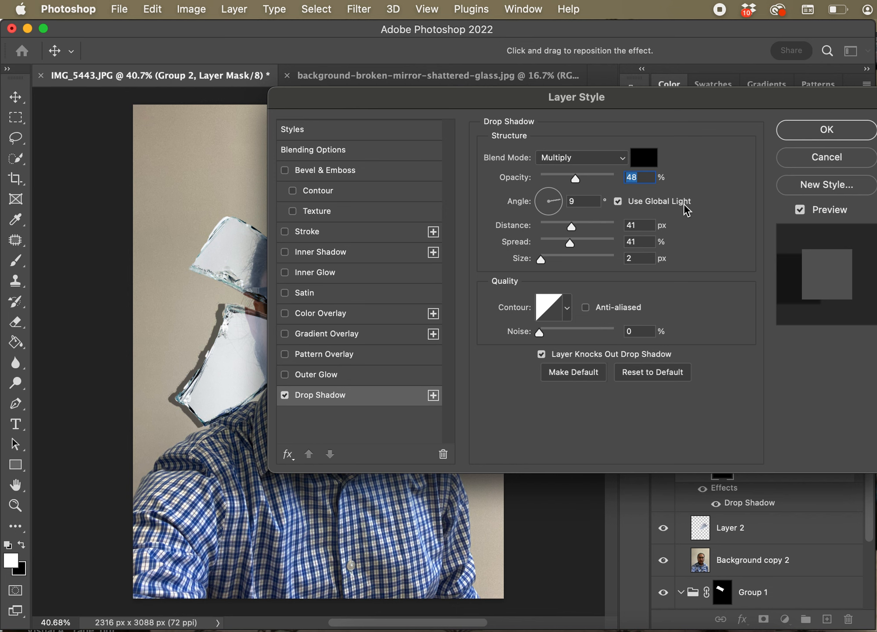
left_click(820, 130)
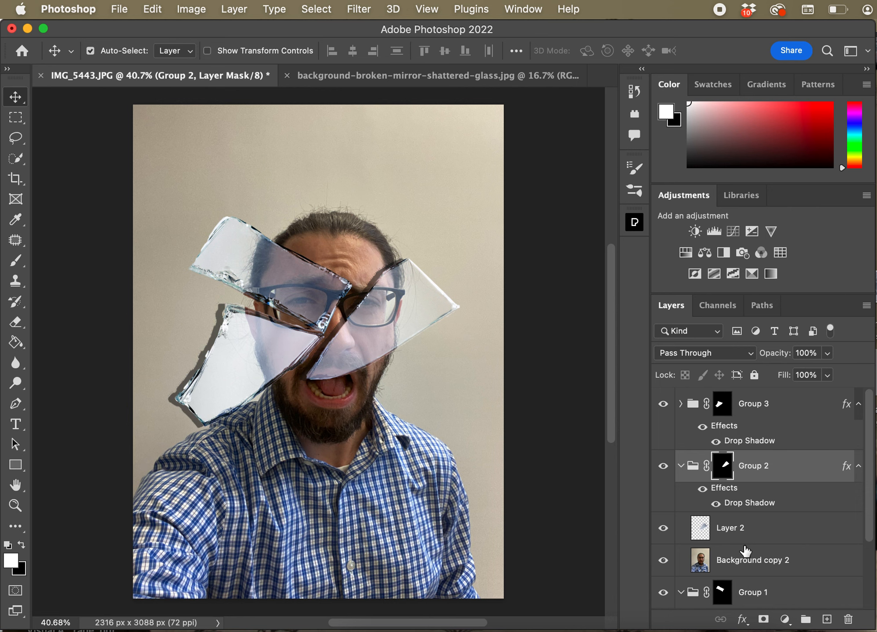
- Collapse Group 2 in the layer stack and select Group 1
scroll(752, 570, "down", 2)
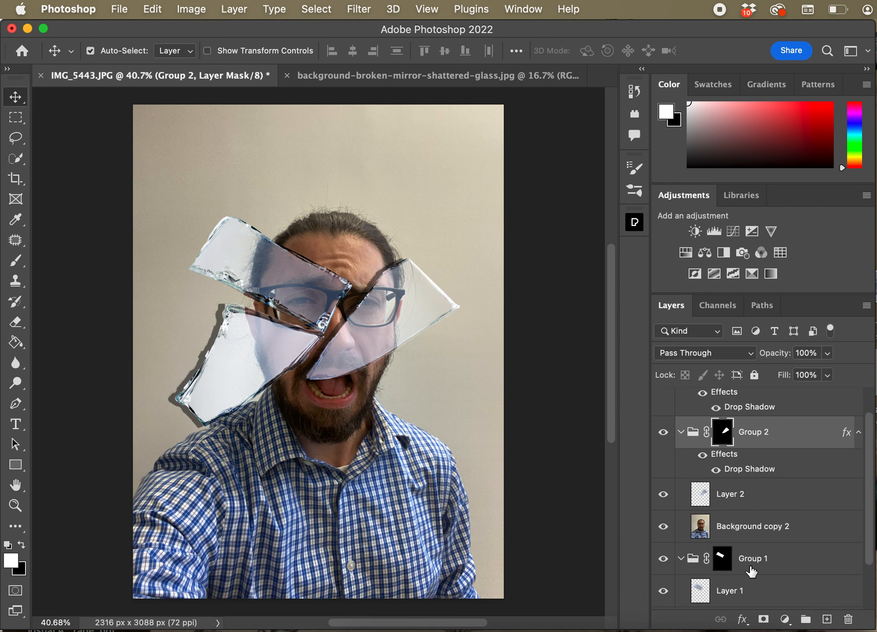
left_click(681, 429)
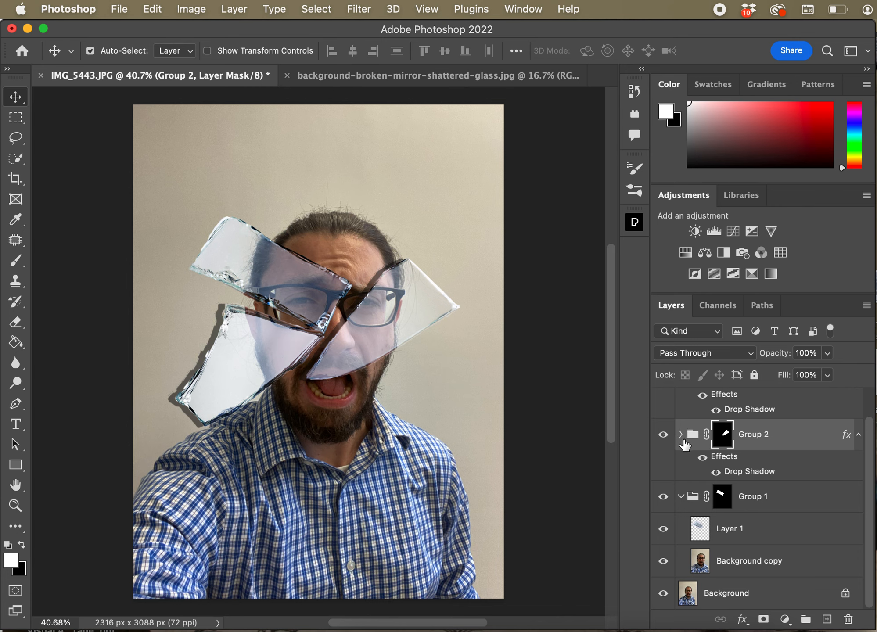
left_click(789, 507)
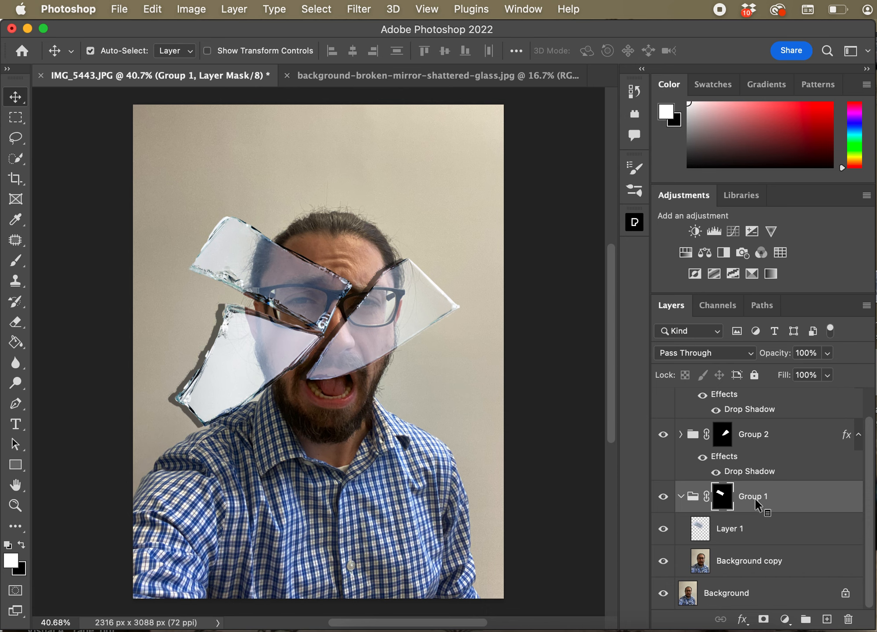
left_click(234, 9)
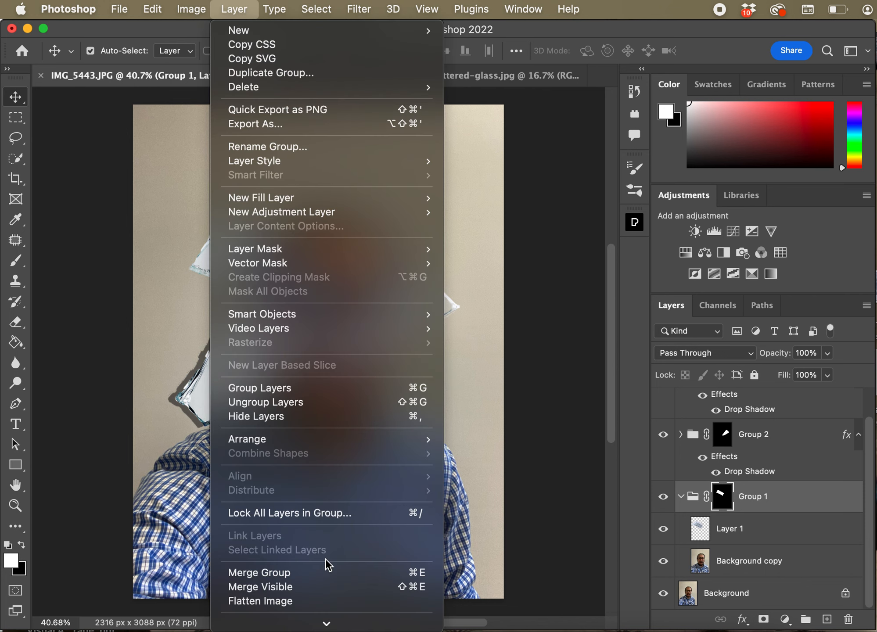
scroll(325, 558, "down", 1)
scroll(325, 558, "up", 1)
mouse_move(311, 248)
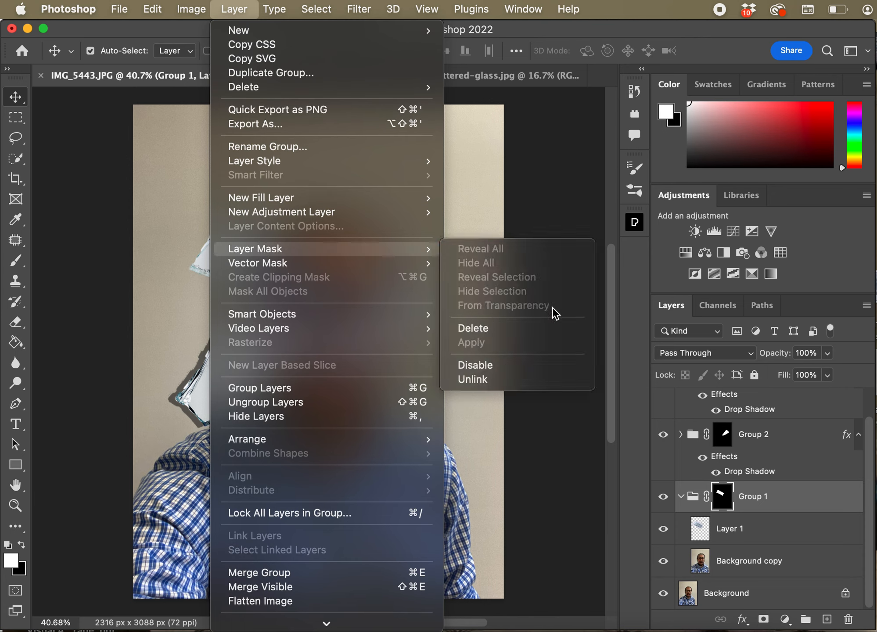
left_click(767, 490)
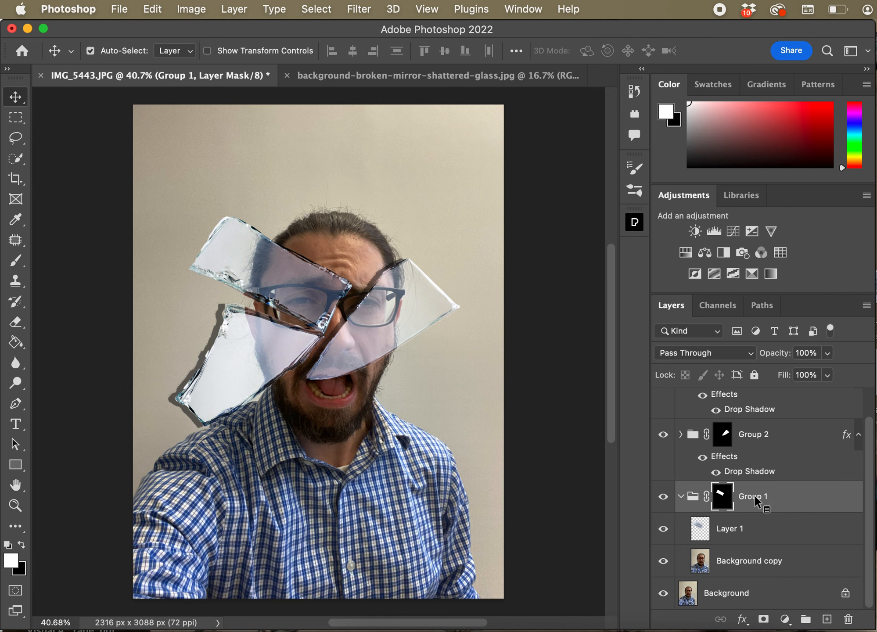
- Apply a drop shadow to Group 1 using the saved default settings, and collapse the group
right_click(747, 488)
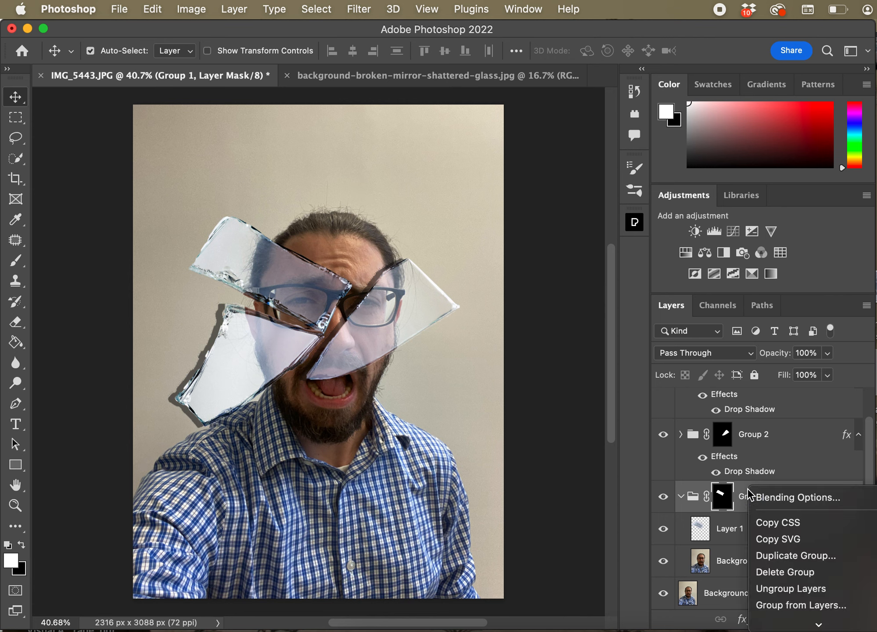
left_click(774, 498)
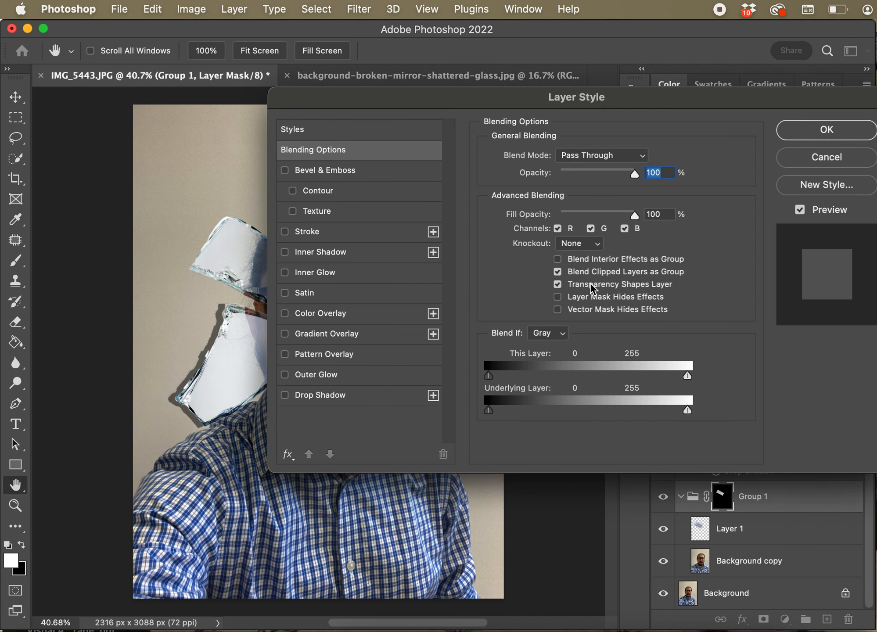
left_click(318, 396)
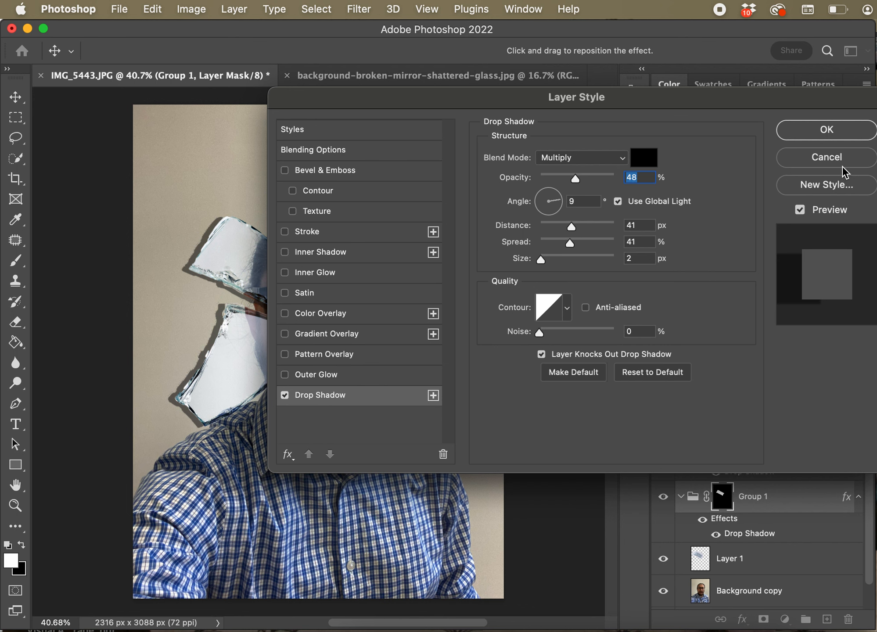
left_click(826, 131)
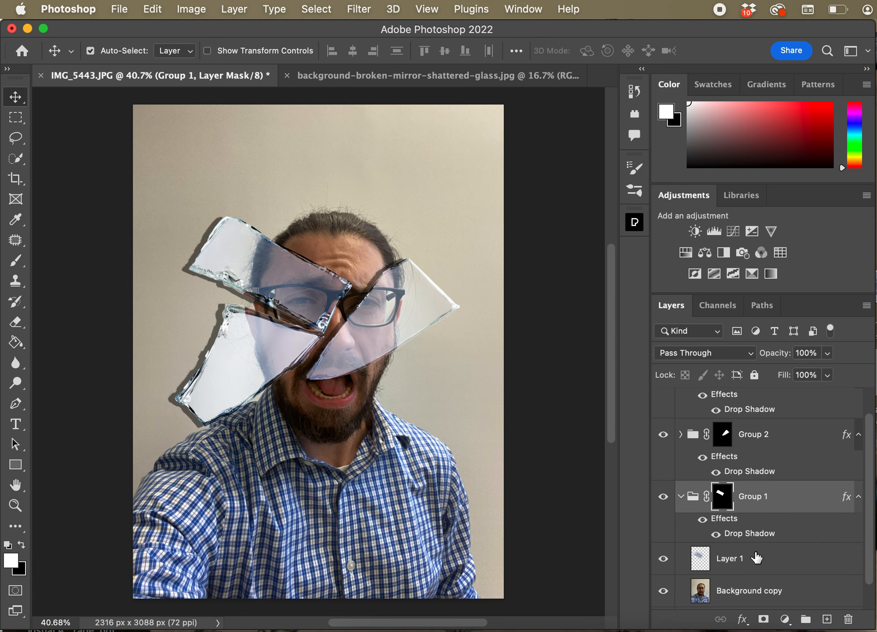
left_click(681, 496)
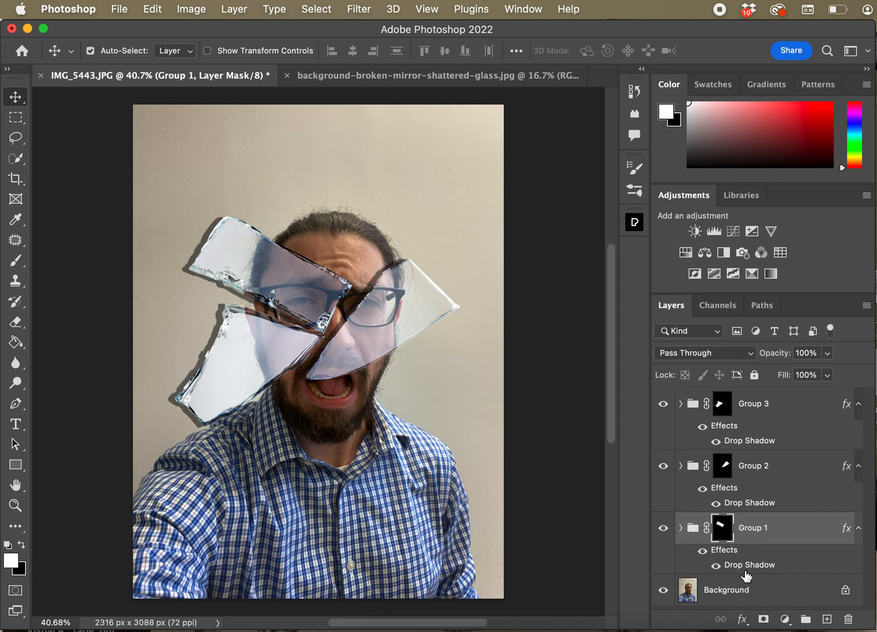
- Add a Hue/Saturation adjustment layer directly above the Background layer and set its saturation to -100
left_click(714, 600)
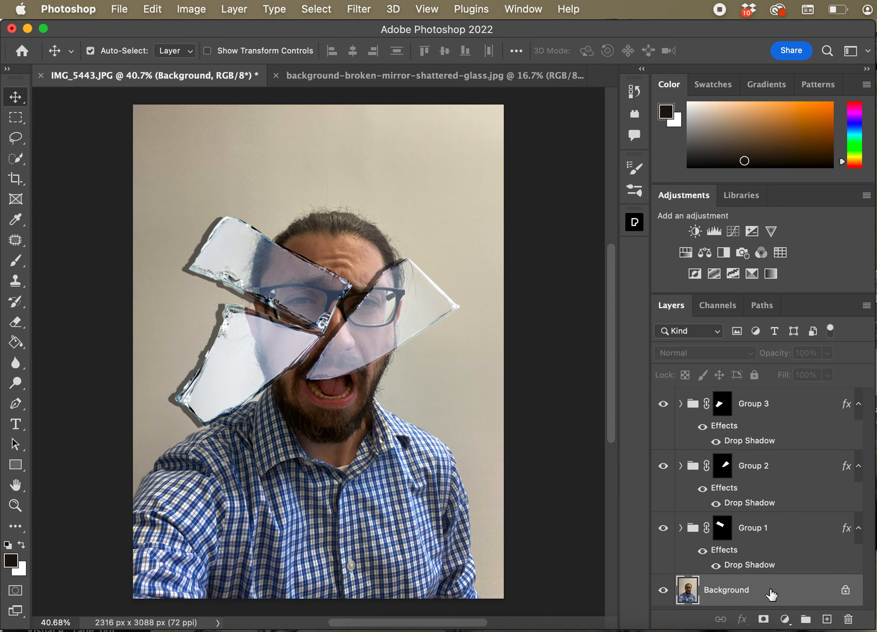
left_click(662, 590)
left_click(662, 590)
left_click(686, 253)
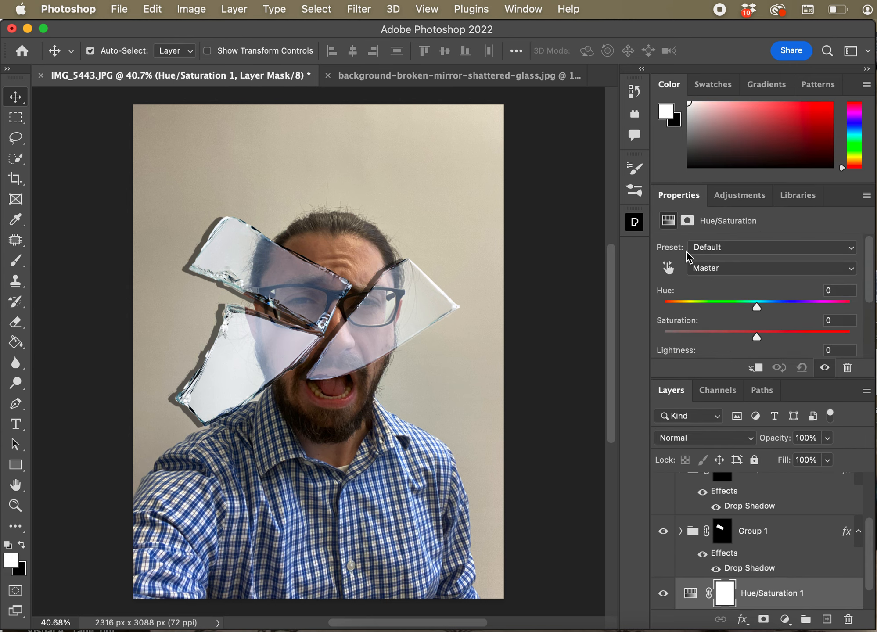
left_click_drag(757, 338, 628, 335)
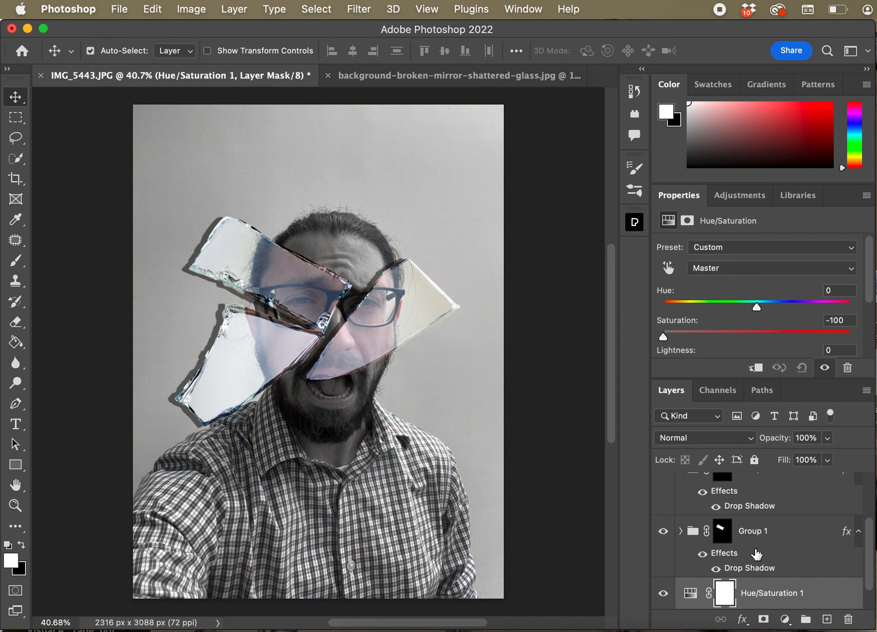
scroll(758, 551, "down", 2)
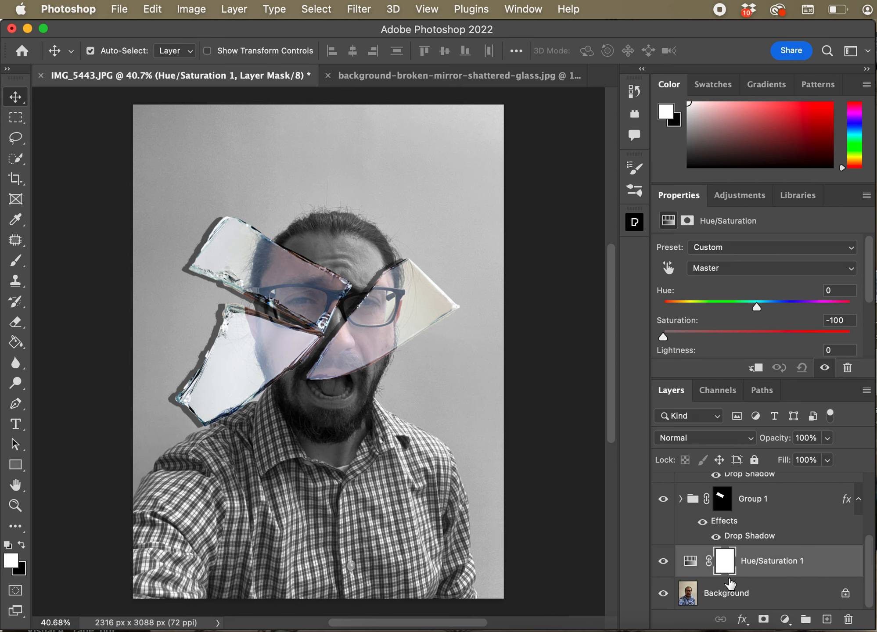
scroll(724, 509, "up", 5)
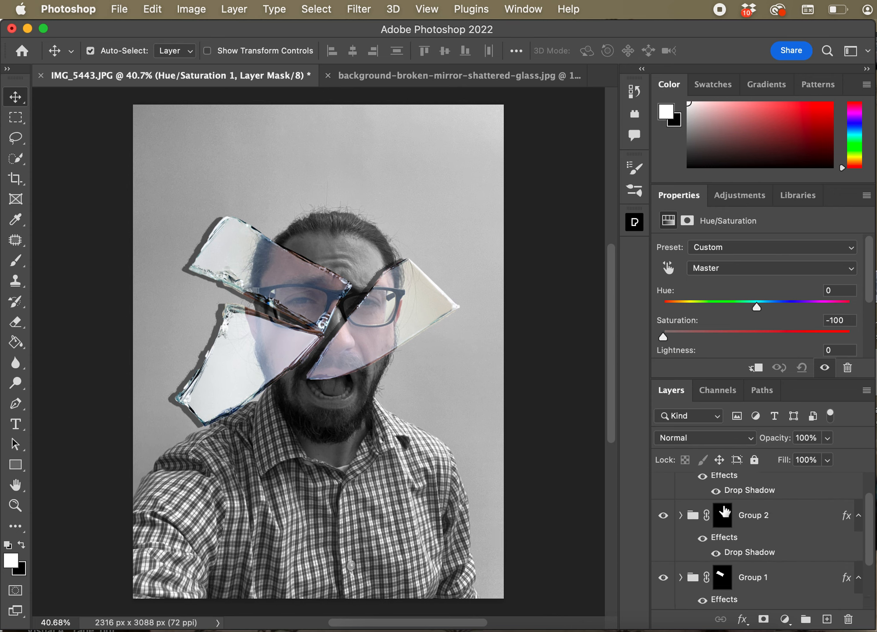
scroll(366, 320, "down", 2)
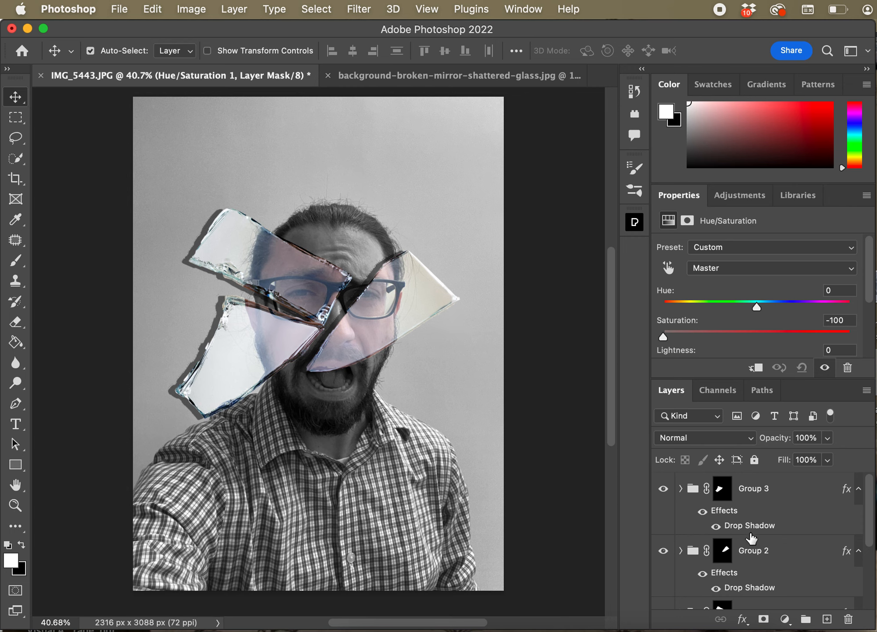
scroll(749, 560, "down", 2)
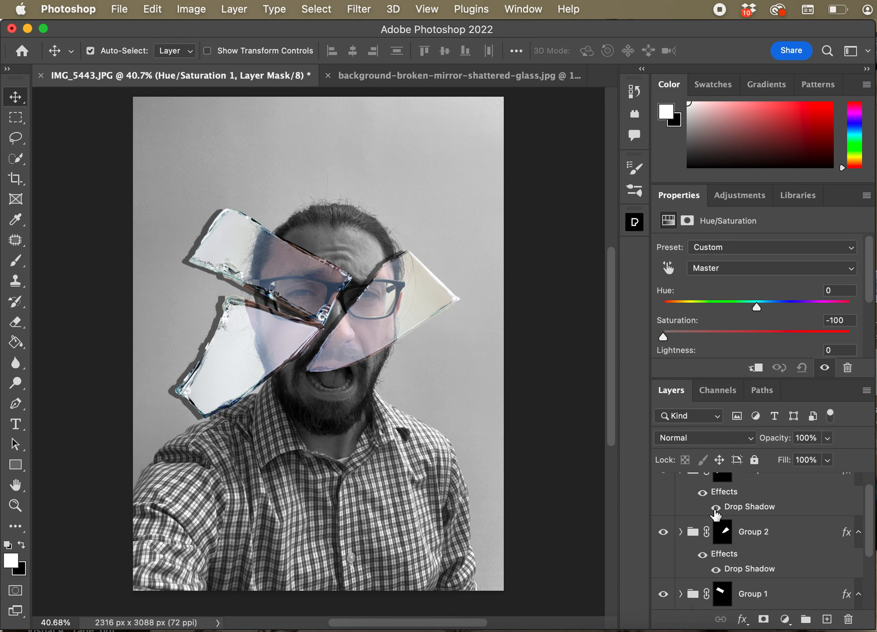
scroll(724, 538, "down", 2)
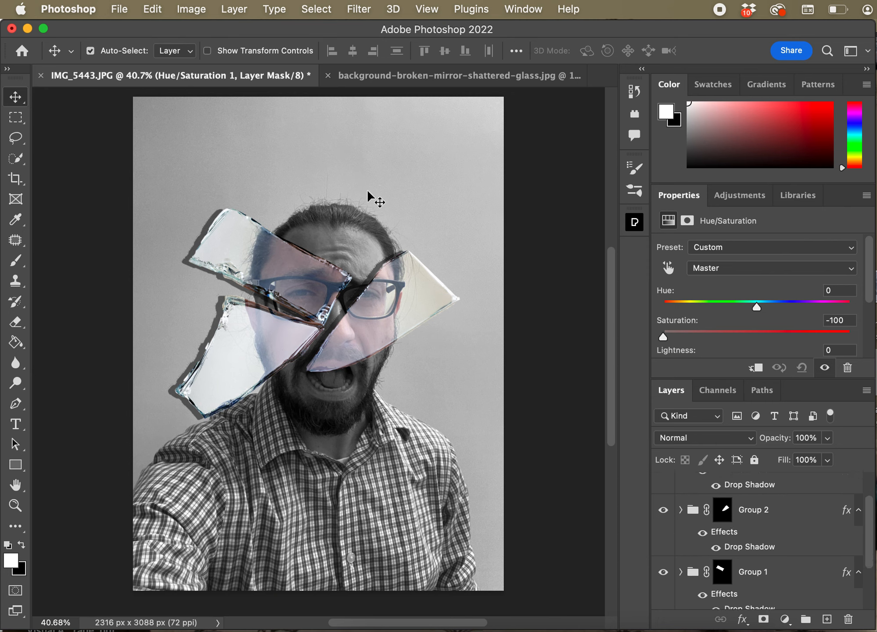